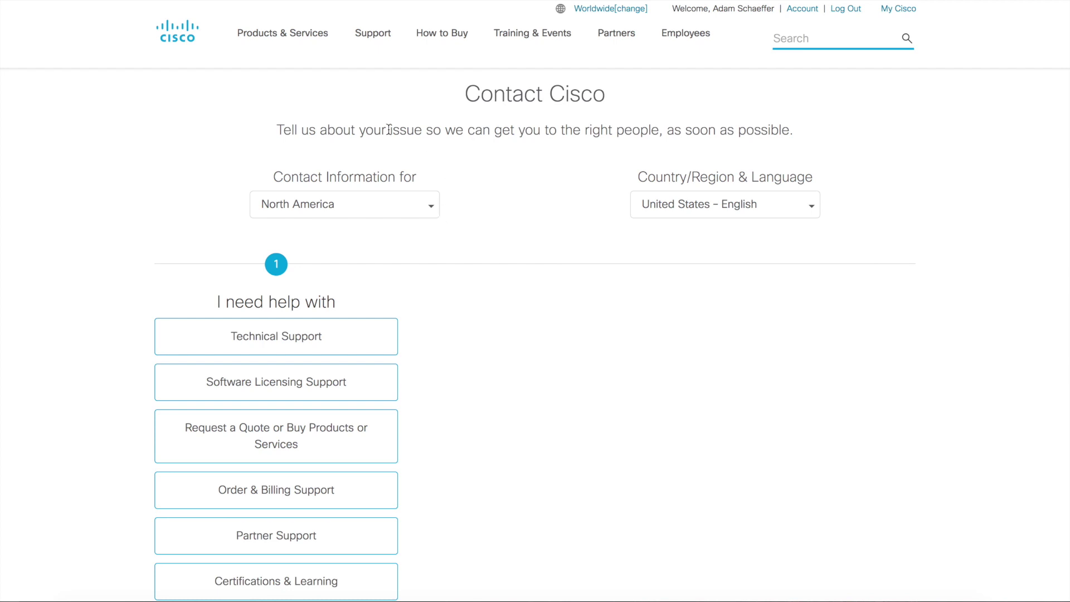
Step: Pick Software Licensing Support as the help topic on the Contact Cisco page
{"action": "left_click_drag", "start_coordinate": [467, 94], "coordinate": [607, 95]}
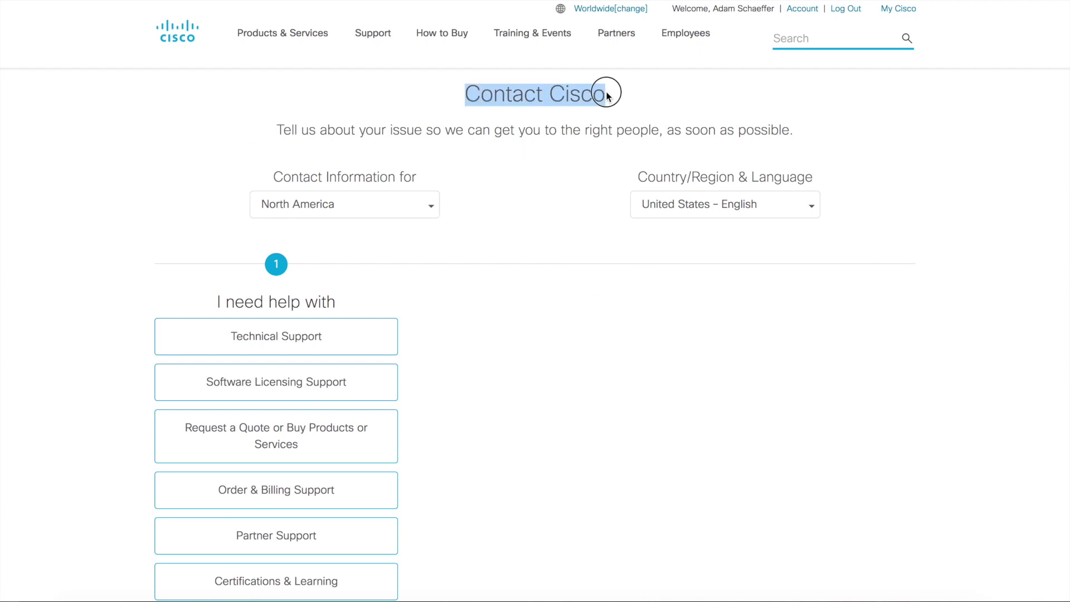
{"action": "scroll", "coordinate": [444, 223], "scroll_direction": "down", "scroll_amount": 3}
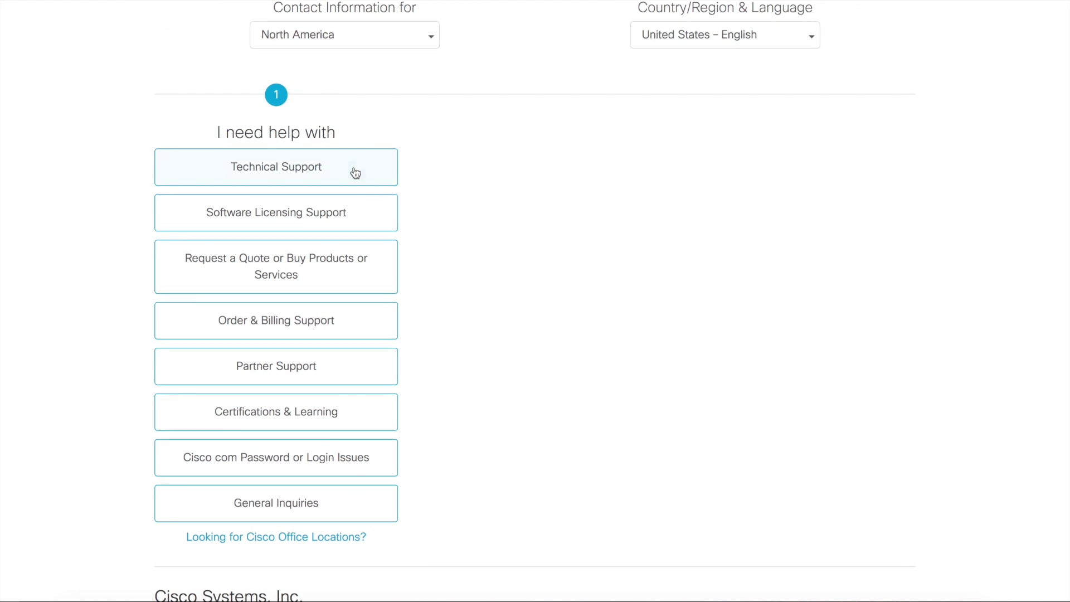
{"action": "left_click", "coordinate": [309, 222]}
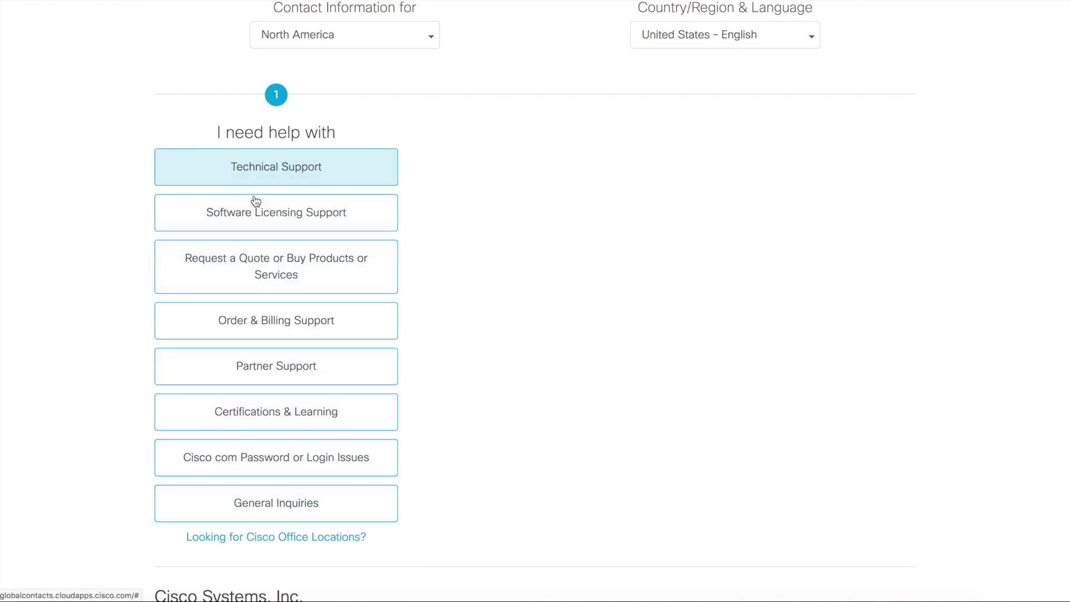
{"action": "left_click", "coordinate": [294, 219]}
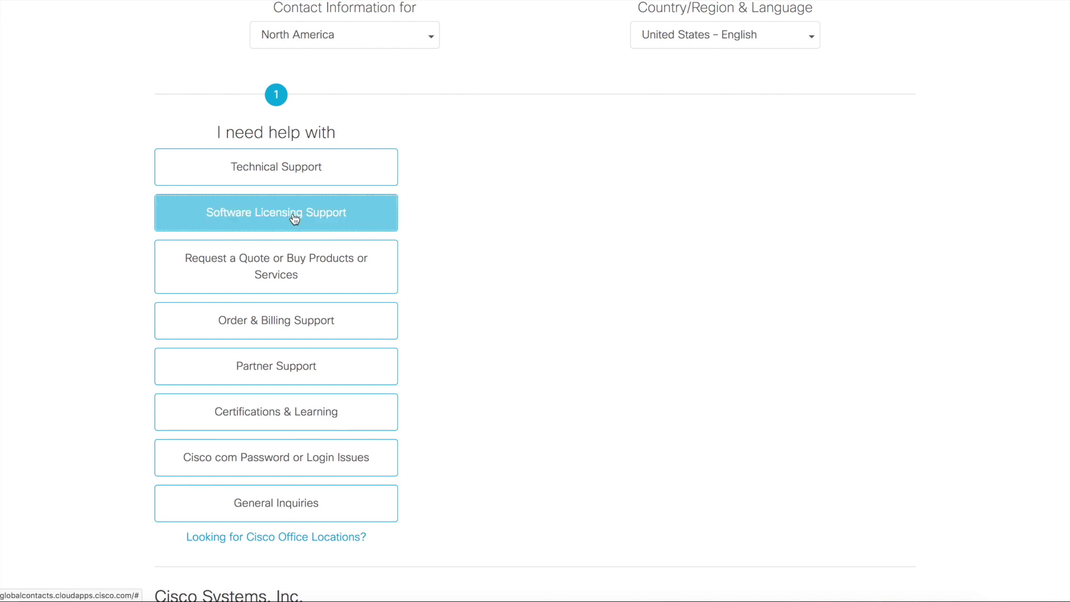
{"action": "scroll", "coordinate": [479, 163], "scroll_direction": "up", "scroll_amount": 3}
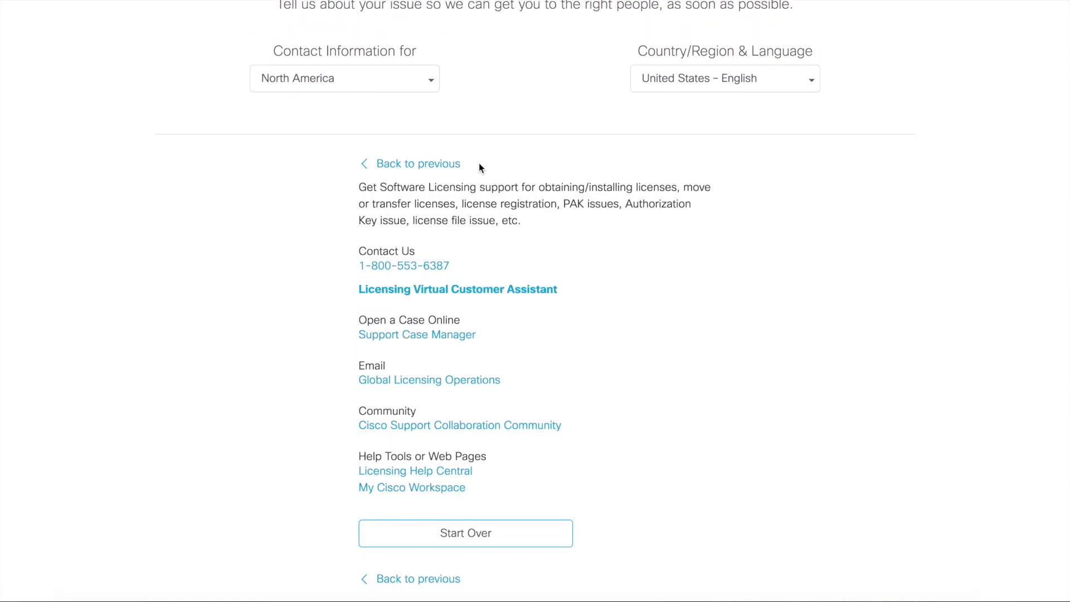
{"action": "scroll", "coordinate": [479, 168], "scroll_direction": "down", "scroll_amount": 4}
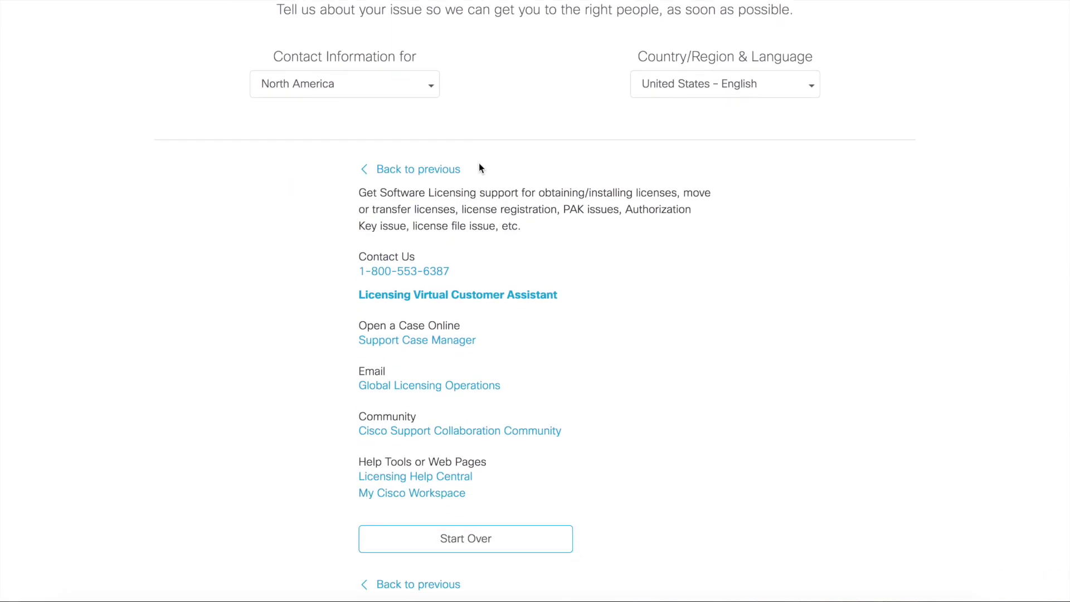
Step: Point out the licensing support description and scroll through the phone, chat, case and email options
{"action": "left_click", "coordinate": [359, 179]}
{"action": "left_click_drag", "start_coordinate": [359, 180], "coordinate": [547, 225]}
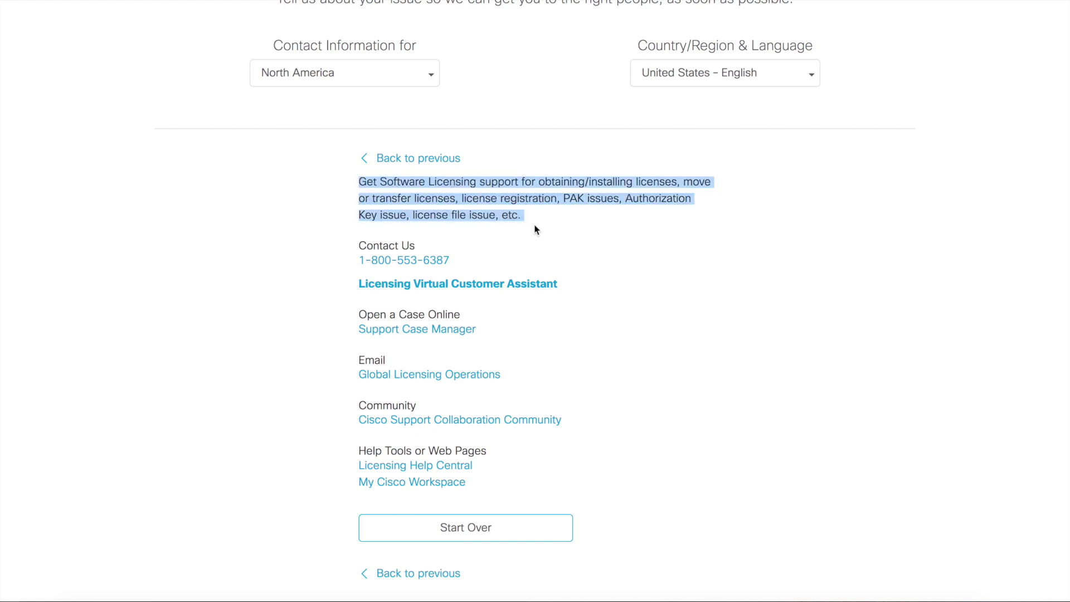
{"action": "scroll", "coordinate": [535, 229], "scroll_direction": "down", "scroll_amount": 3}
{"action": "left_click", "coordinate": [533, 146]}
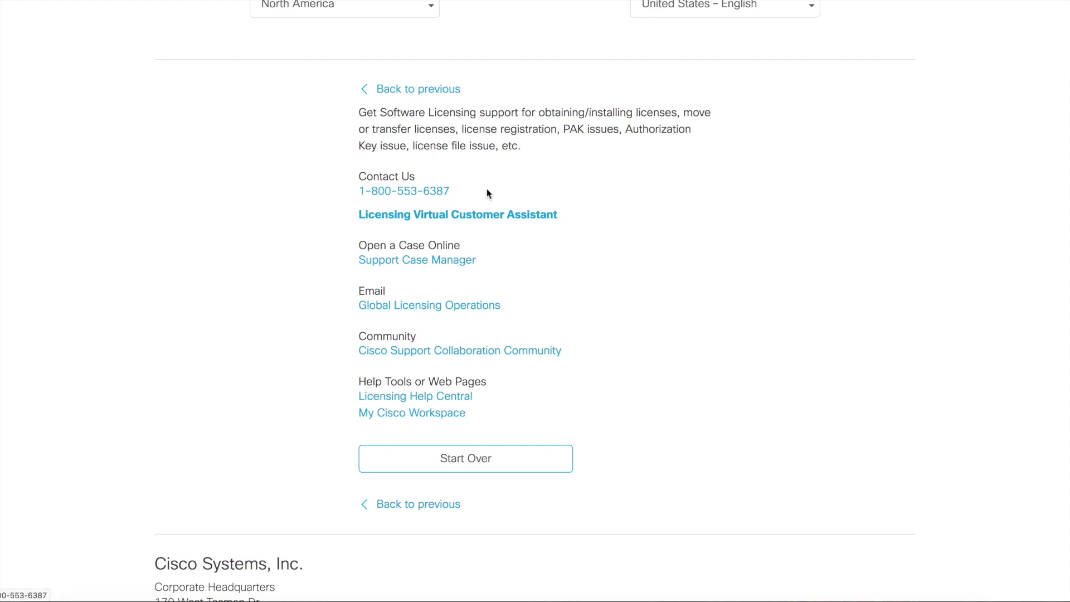
{"action": "scroll", "coordinate": [485, 189], "scroll_direction": "down", "scroll_amount": 1}
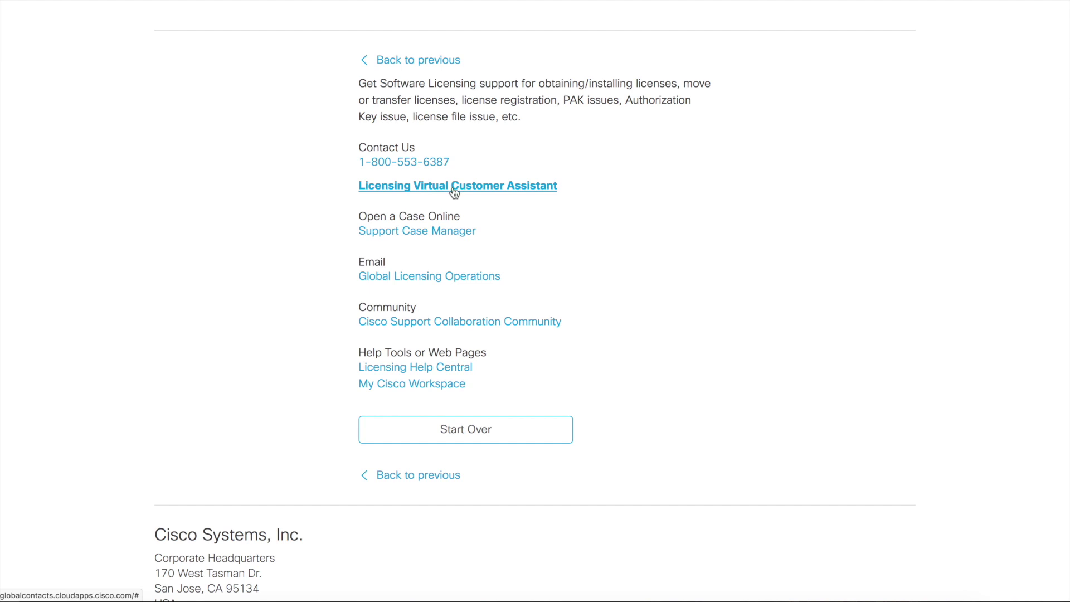
Step: Launch the Licensing Virtual Customer Assistant chat and put the cursor in its email field
{"action": "left_click", "coordinate": [455, 189]}
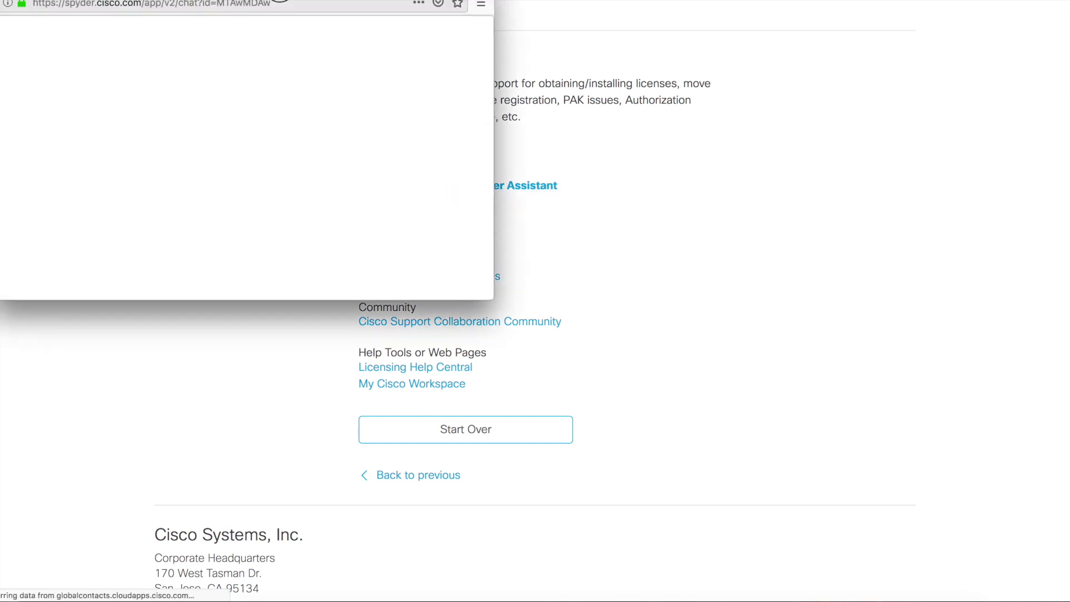
{"action": "left_click", "coordinate": [89, 129]}
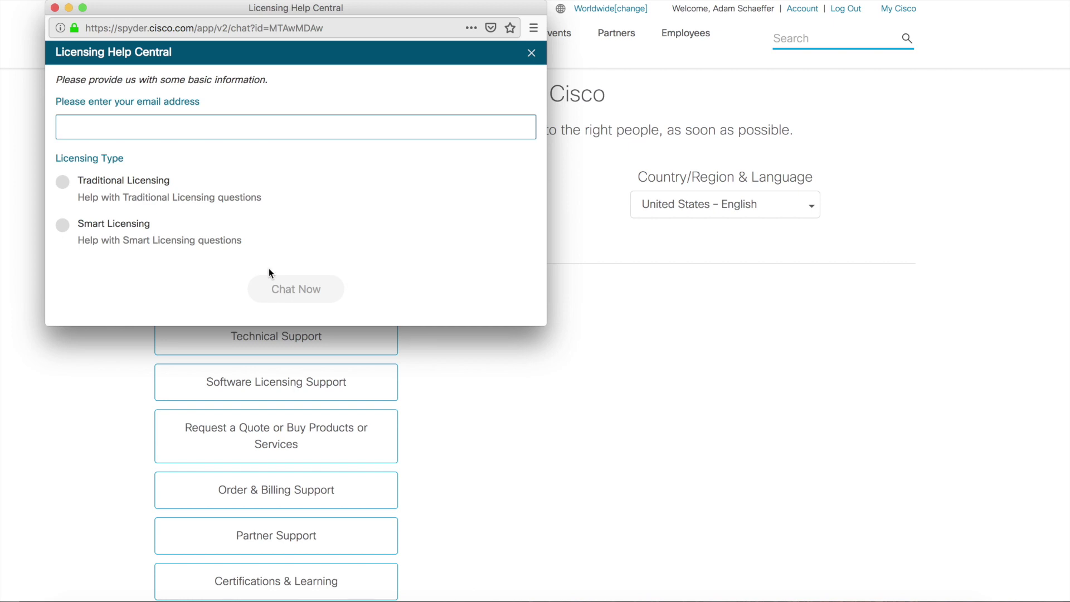
Step: Close the chat, return to the licensing contact options and point out Open a Case Online
{"action": "left_click", "coordinate": [55, 7]}
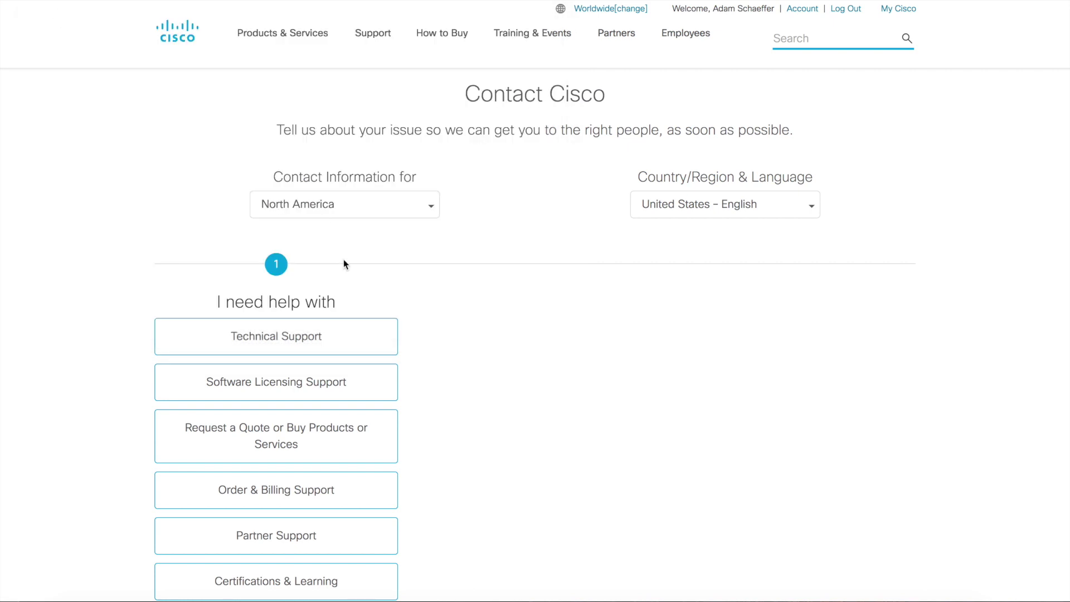
{"action": "left_click", "coordinate": [304, 384]}
{"action": "scroll", "coordinate": [657, 385], "scroll_direction": "down", "scroll_amount": 3}
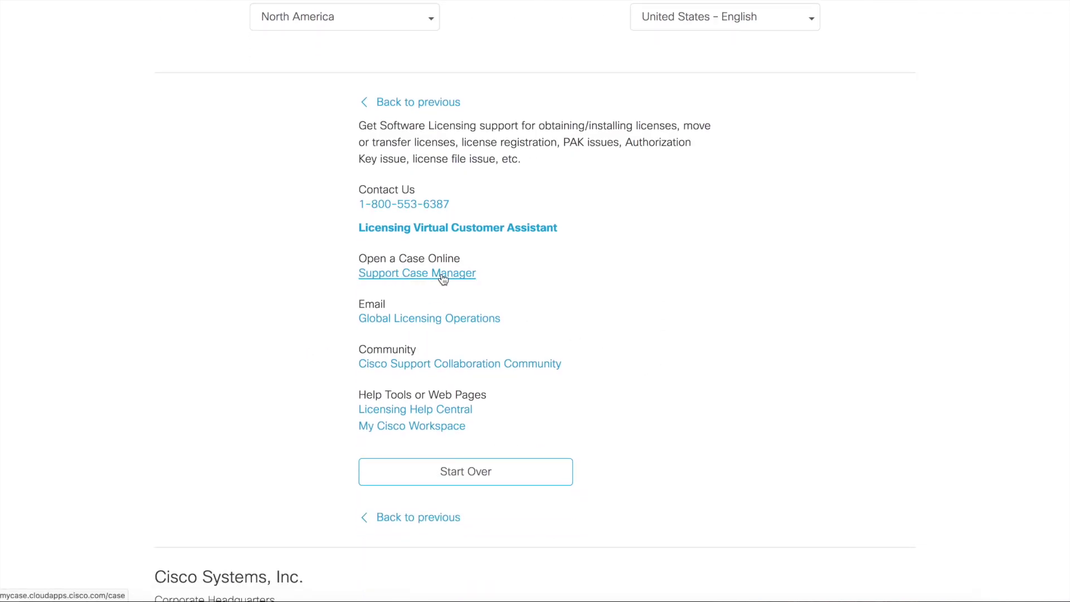
{"action": "left_click_drag", "start_coordinate": [359, 256], "coordinate": [463, 262]}
{"action": "left_click", "coordinate": [484, 259]}
Step: Start a new Products & Services case in Support Case Manager and review the entitlement step
{"action": "left_click", "coordinate": [418, 274]}
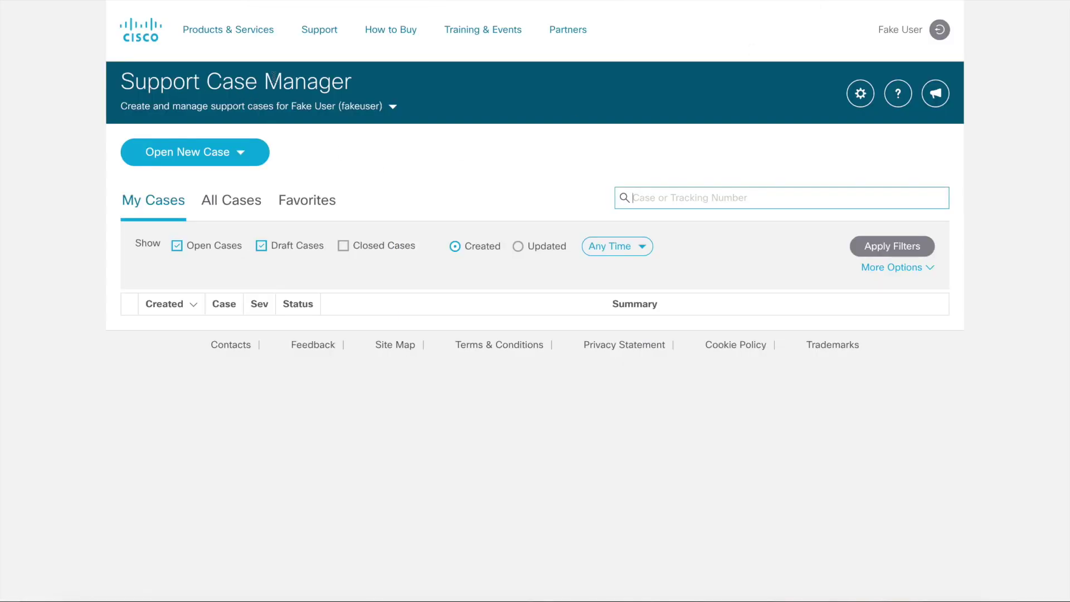
{"action": "left_click", "coordinate": [239, 152]}
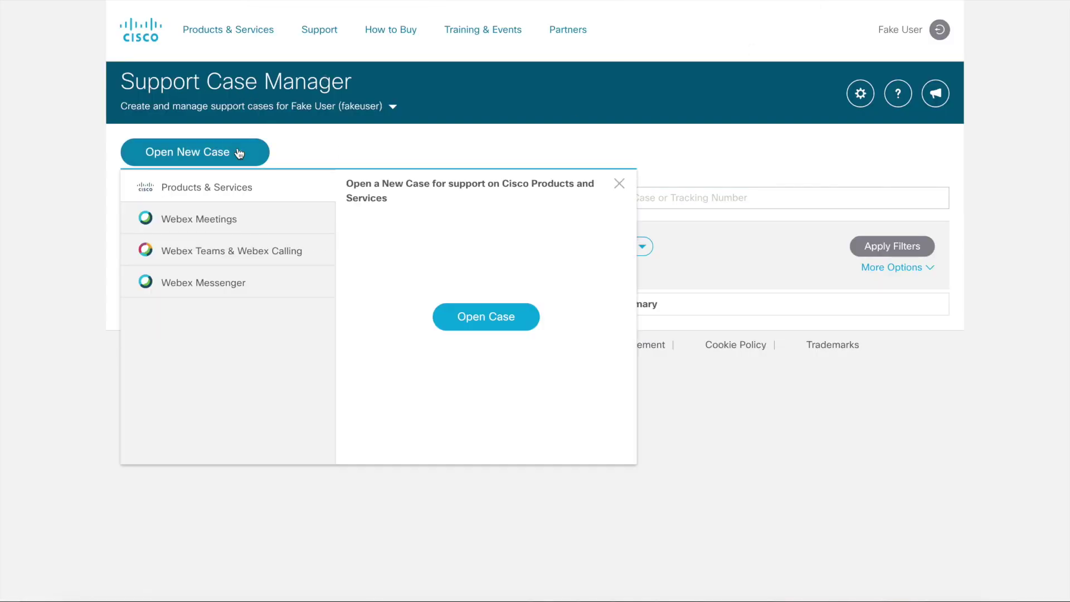
{"action": "left_click", "coordinate": [486, 317]}
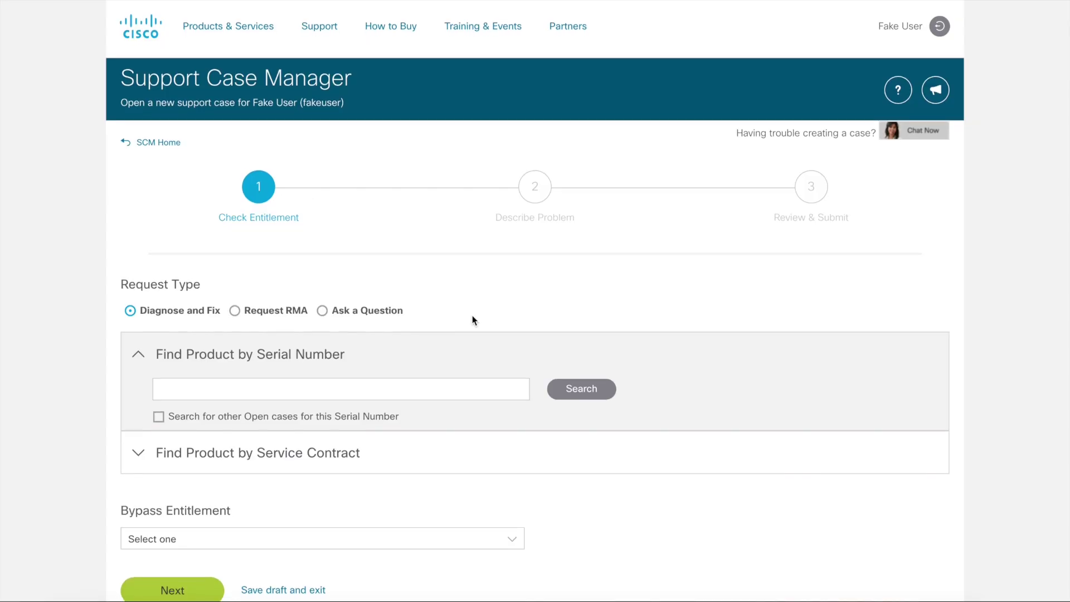
{"action": "scroll", "coordinate": [473, 315], "scroll_direction": "down", "scroll_amount": 1}
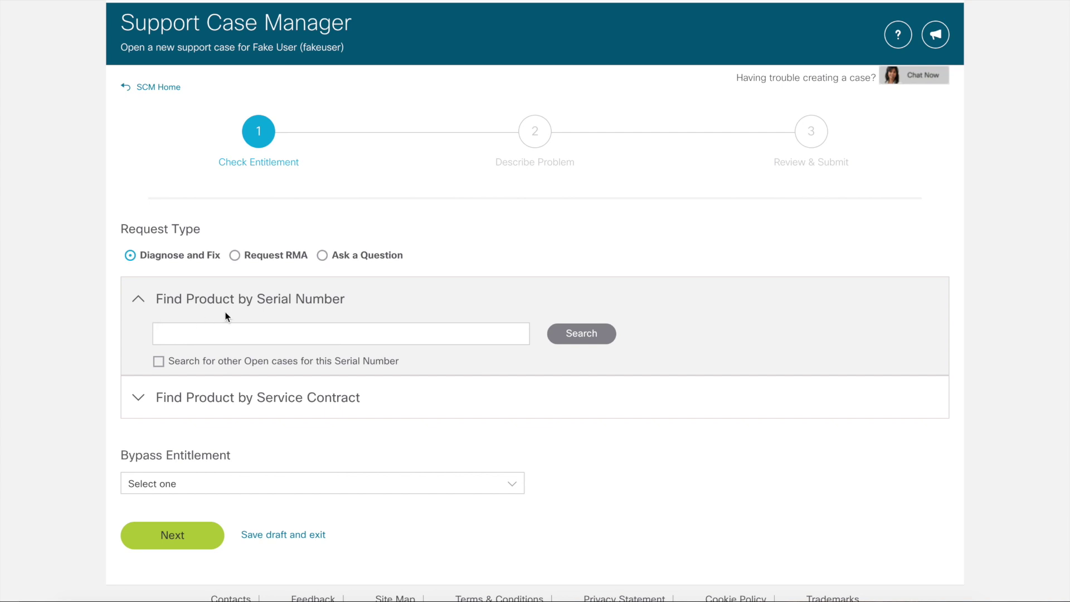
{"action": "scroll", "coordinate": [229, 312], "scroll_direction": "up", "scroll_amount": 1}
{"action": "scroll", "coordinate": [226, 316], "scroll_direction": "down", "scroll_amount": 1}
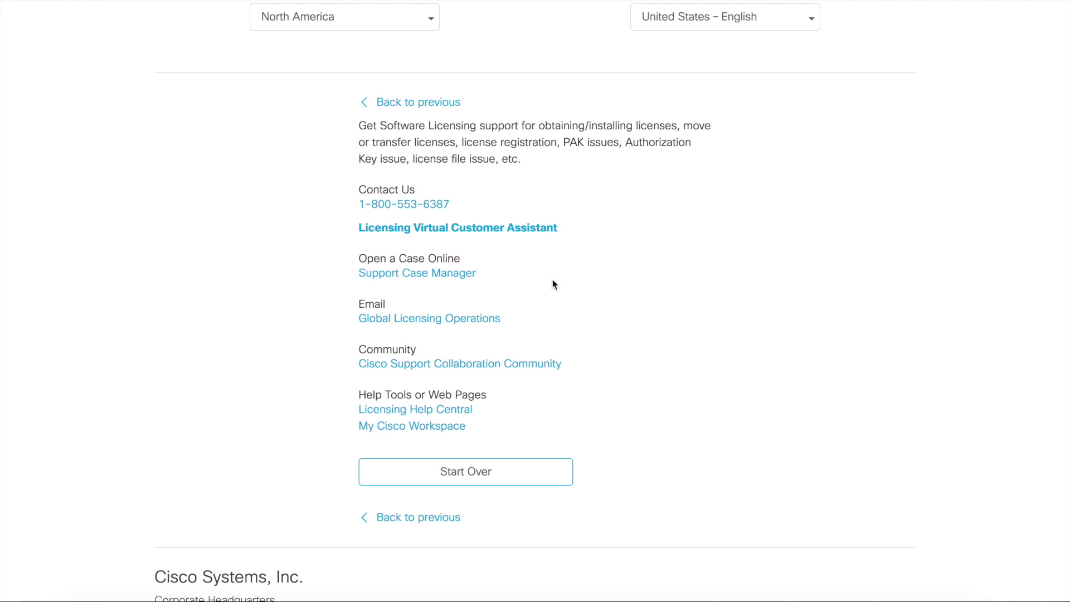
{"action": "scroll", "coordinate": [554, 284], "scroll_direction": "down", "scroll_amount": 1}
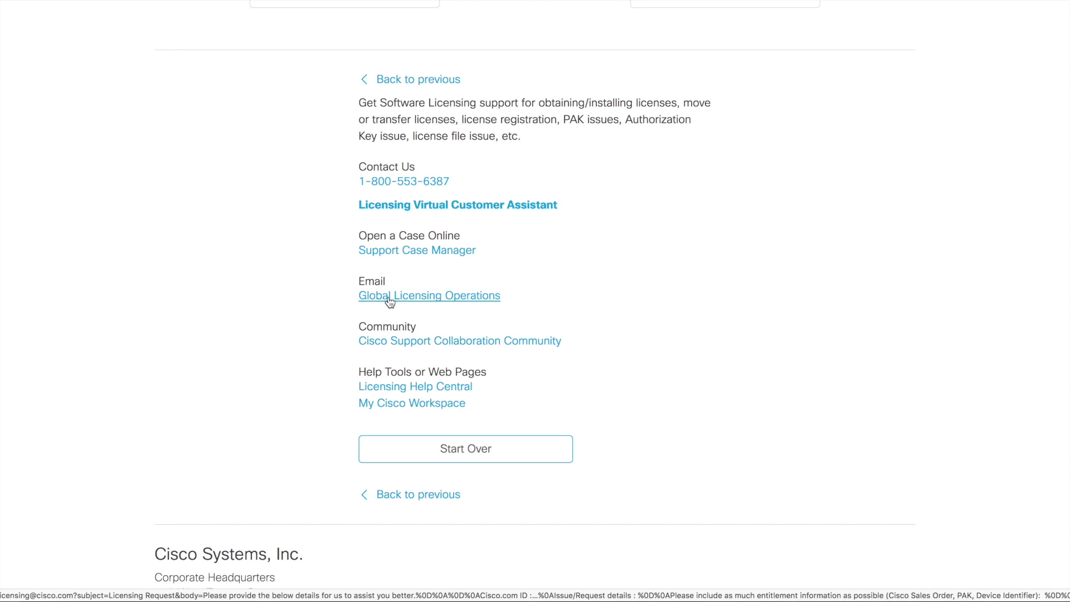
Step: Open a pre-filled Outlook email to Global Licensing Operations with subject 'Licensing Request'
{"action": "left_click", "coordinate": [421, 299]}
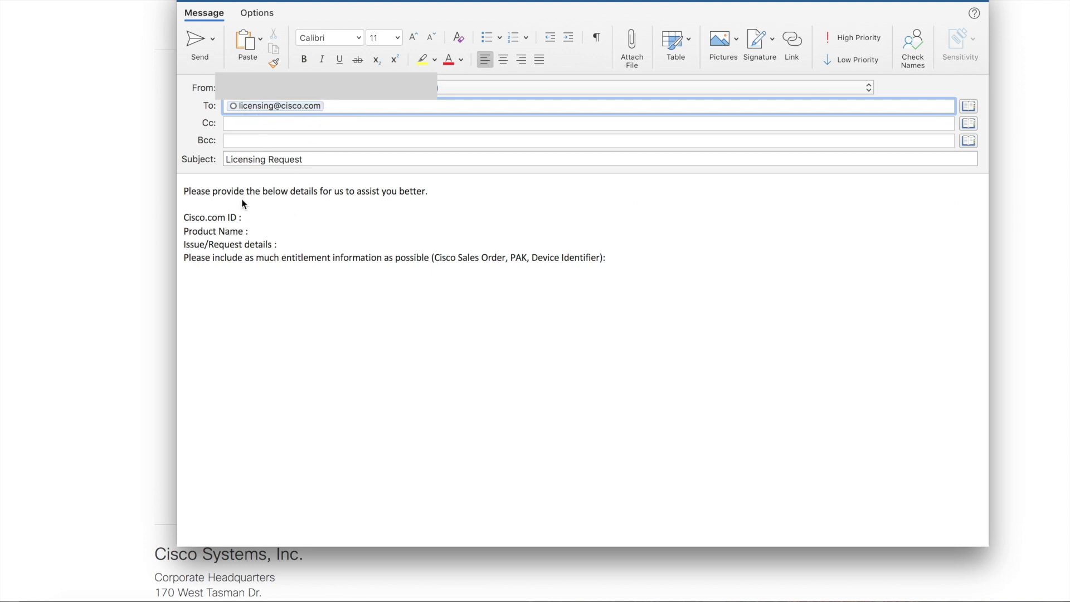
{"action": "triple_click", "coordinate": [346, 159]}
{"action": "left_click", "coordinate": [221, 191]}
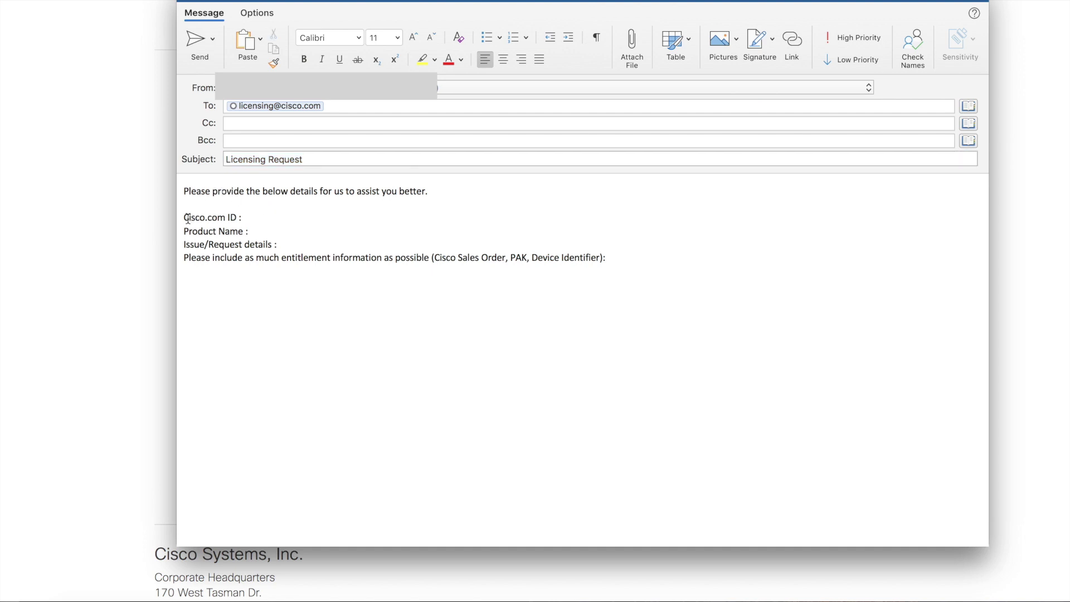
Step: Point out the template's Cisco.com ID, Product Name and Issue/Request details lines
{"action": "left_click", "coordinate": [245, 217]}
{"action": "left_click", "coordinate": [249, 231]}
{"action": "left_click_drag", "start_coordinate": [184, 246], "coordinate": [285, 246]}
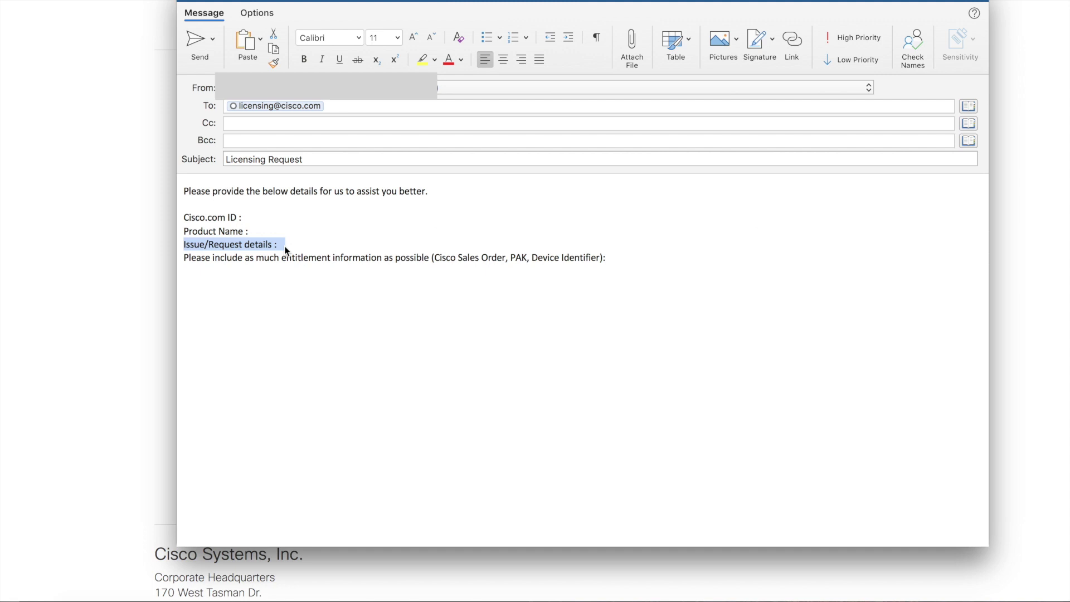
{"action": "left_click", "coordinate": [285, 245]}
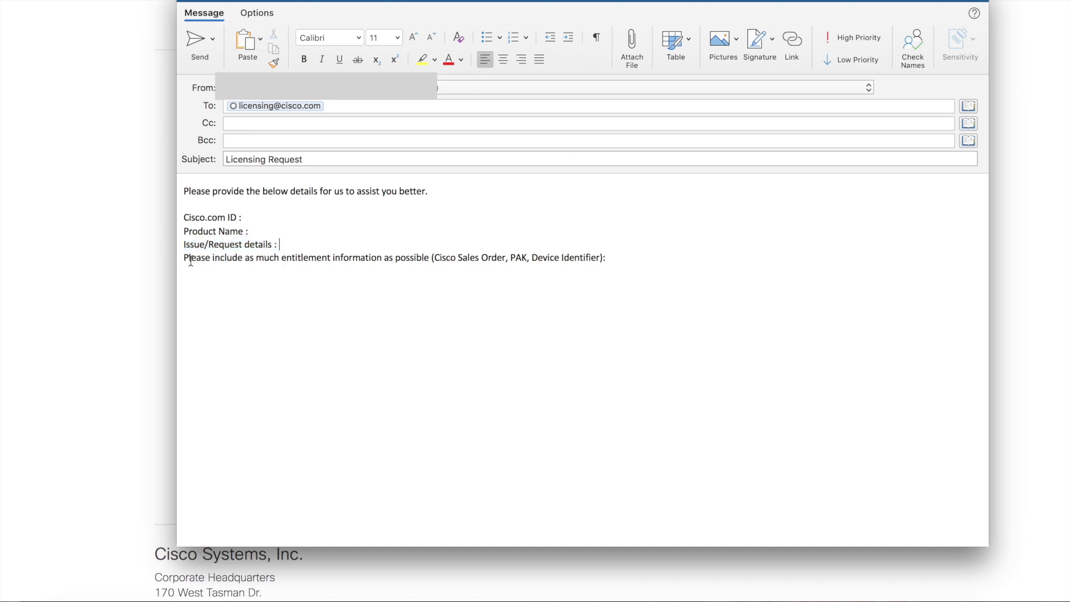
{"action": "left_click_drag", "start_coordinate": [186, 260], "coordinate": [436, 265]}
{"action": "left_click", "coordinate": [383, 268]}
{"action": "left_click_drag", "start_coordinate": [440, 259], "coordinate": [500, 262]}
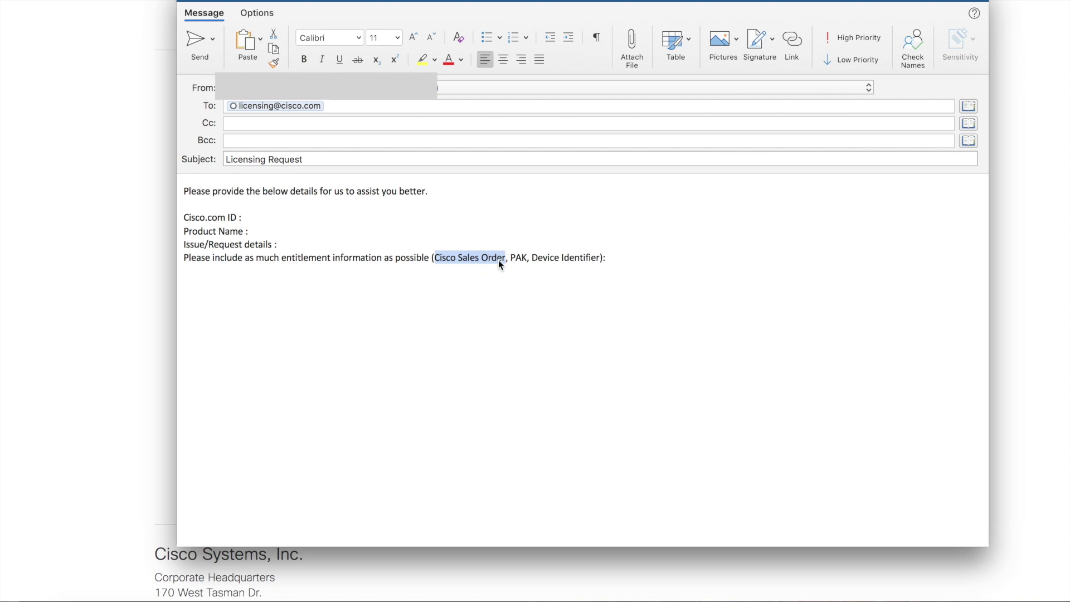
{"action": "left_click", "coordinate": [520, 258]}
{"action": "double_click", "coordinate": [520, 258]}
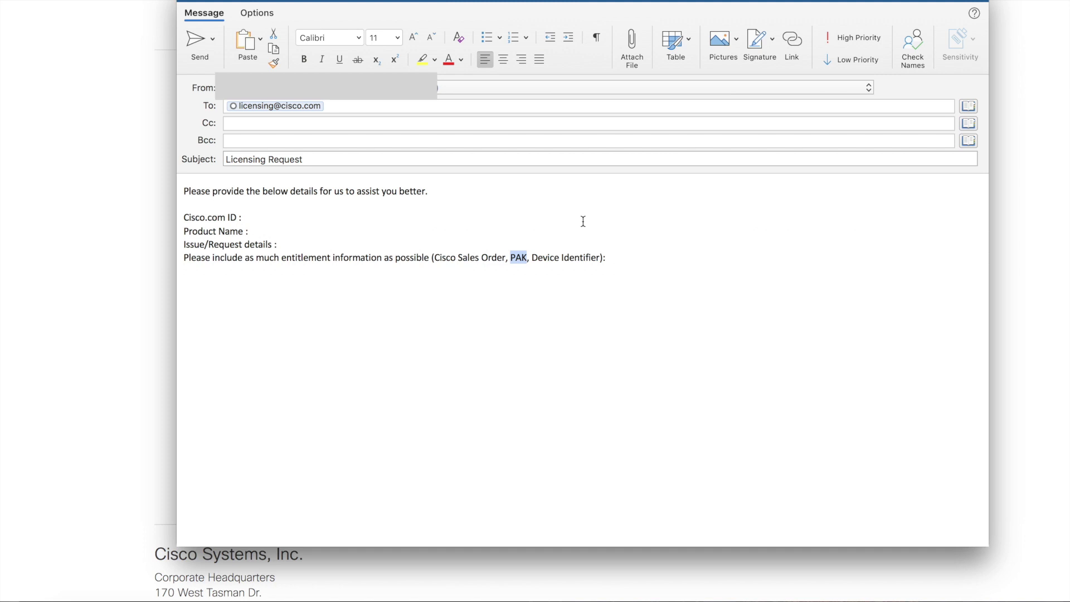
{"action": "left_click", "coordinate": [533, 258]}
{"action": "left_click_drag", "start_coordinate": [533, 257], "coordinate": [598, 255]}
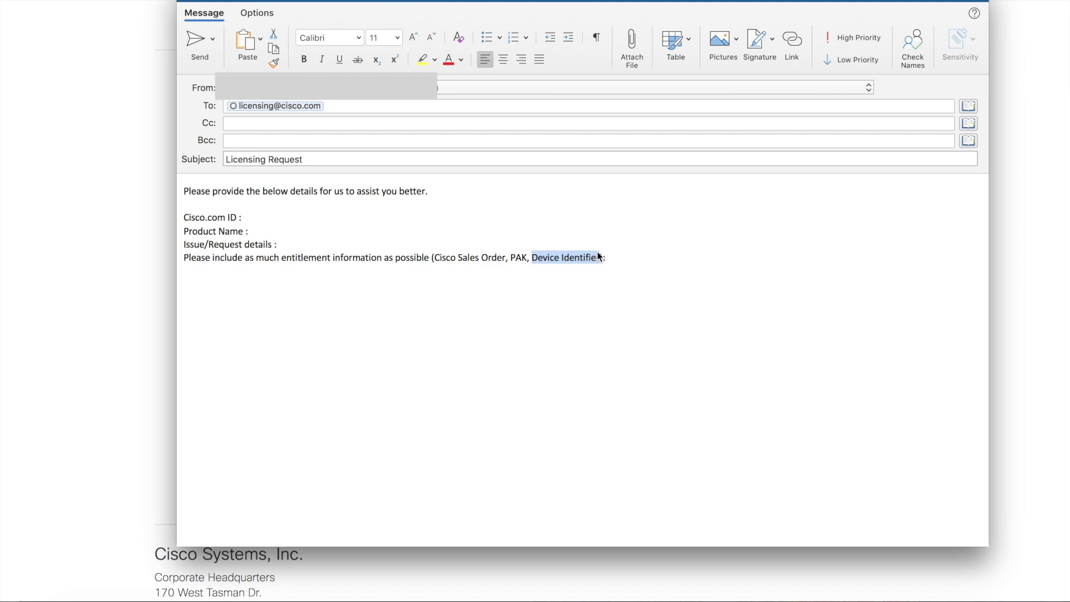
{"action": "left_click", "coordinate": [554, 256]}
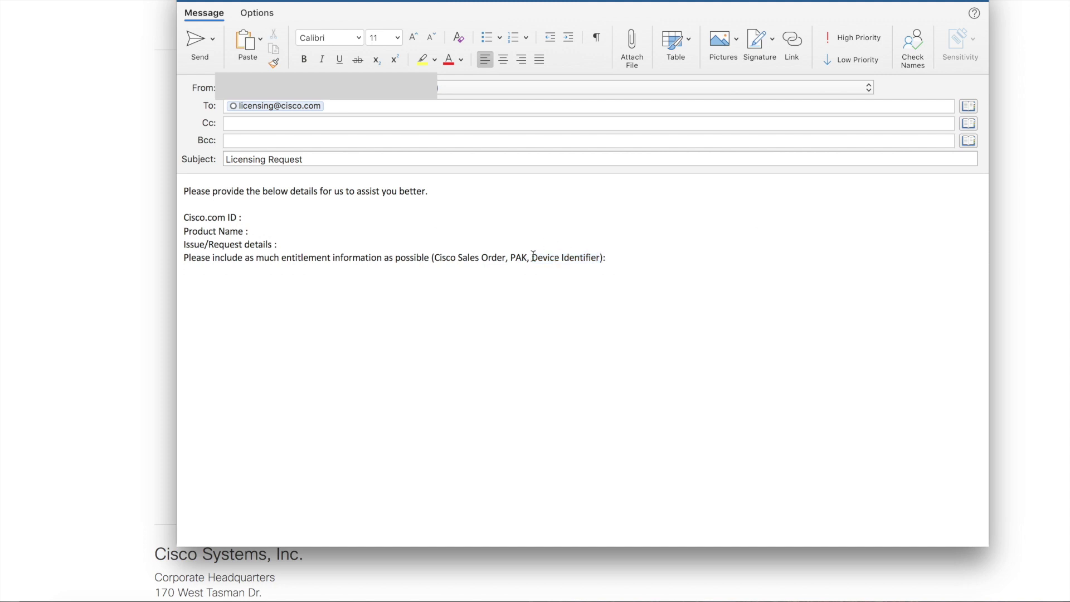
{"action": "left_click_drag", "start_coordinate": [534, 256], "coordinate": [597, 255]}
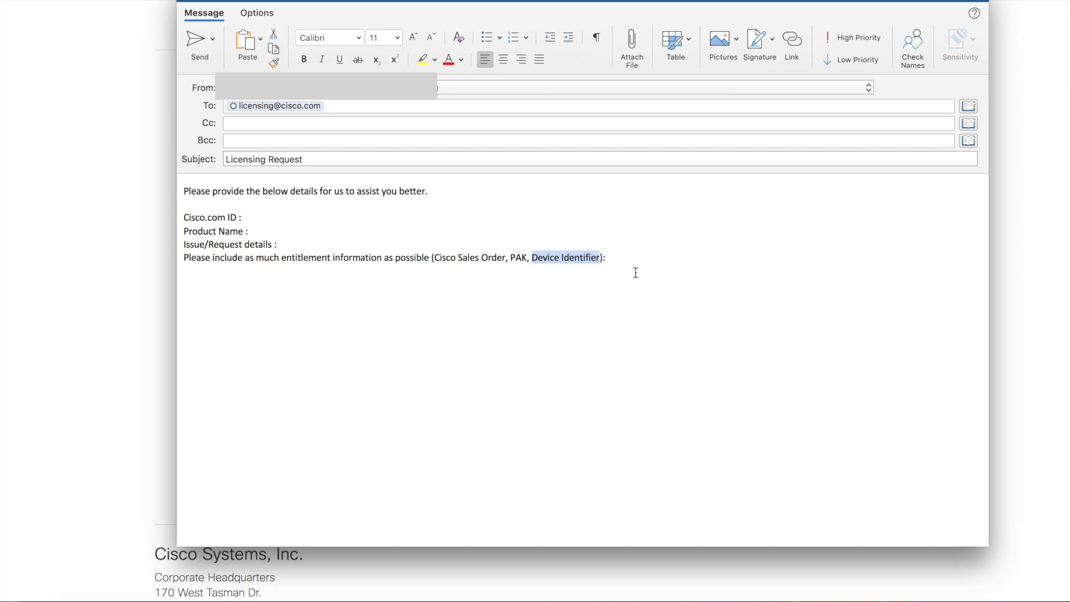
{"action": "left_click", "coordinate": [565, 257]}
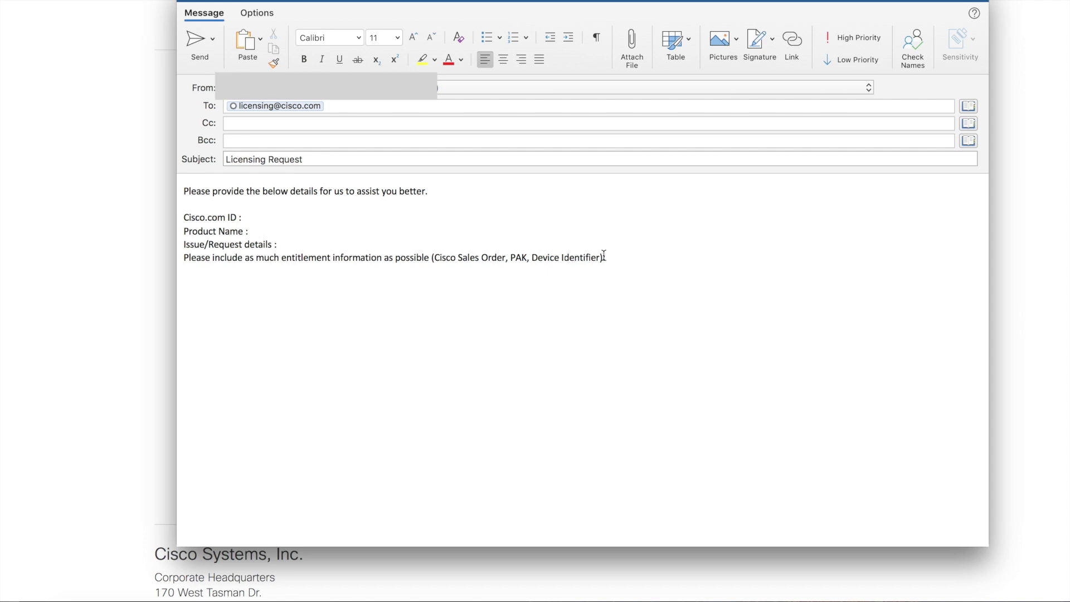
{"action": "left_click_drag", "start_coordinate": [601, 257], "coordinate": [176, 262]}
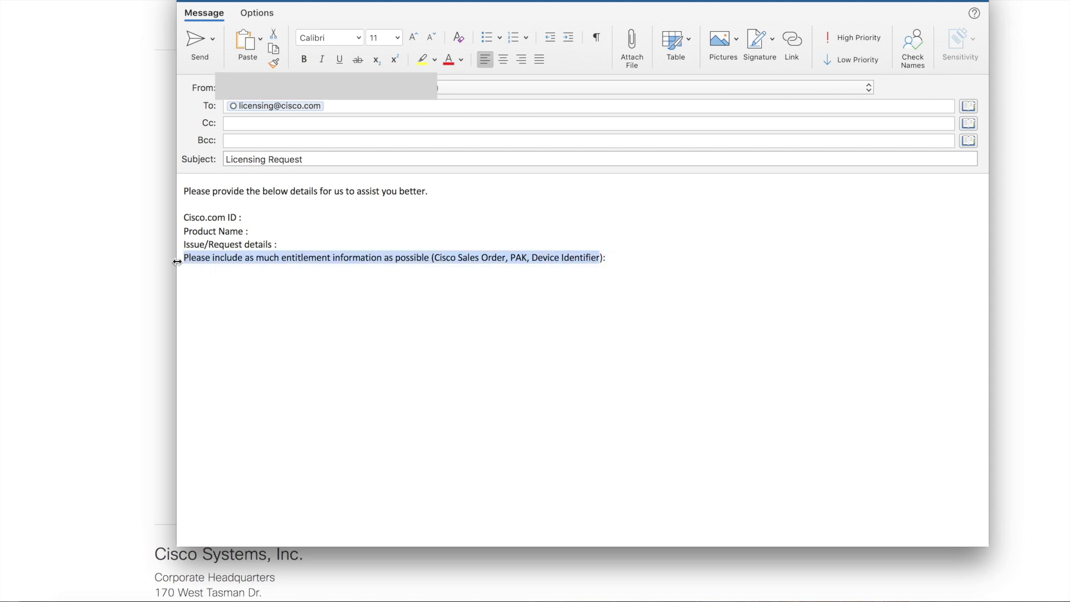
{"action": "left_click_drag", "start_coordinate": [606, 258], "coordinate": [180, 261]}
{"action": "left_click", "coordinate": [194, 268]}
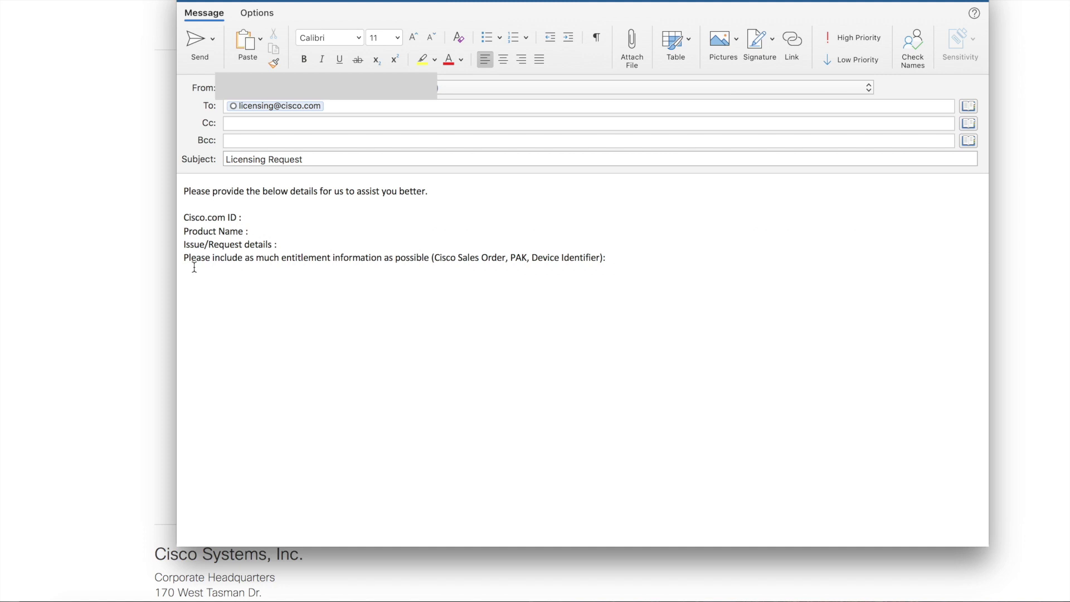
{"action": "left_click_drag", "start_coordinate": [183, 191], "coordinate": [383, 263]}
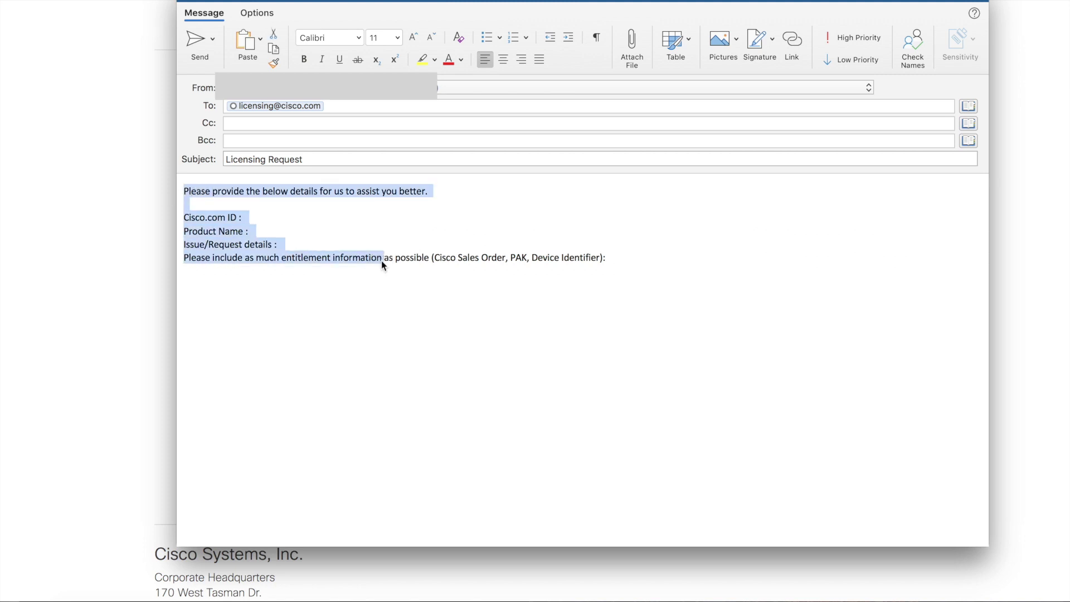
{"action": "left_click", "coordinate": [209, 215]}
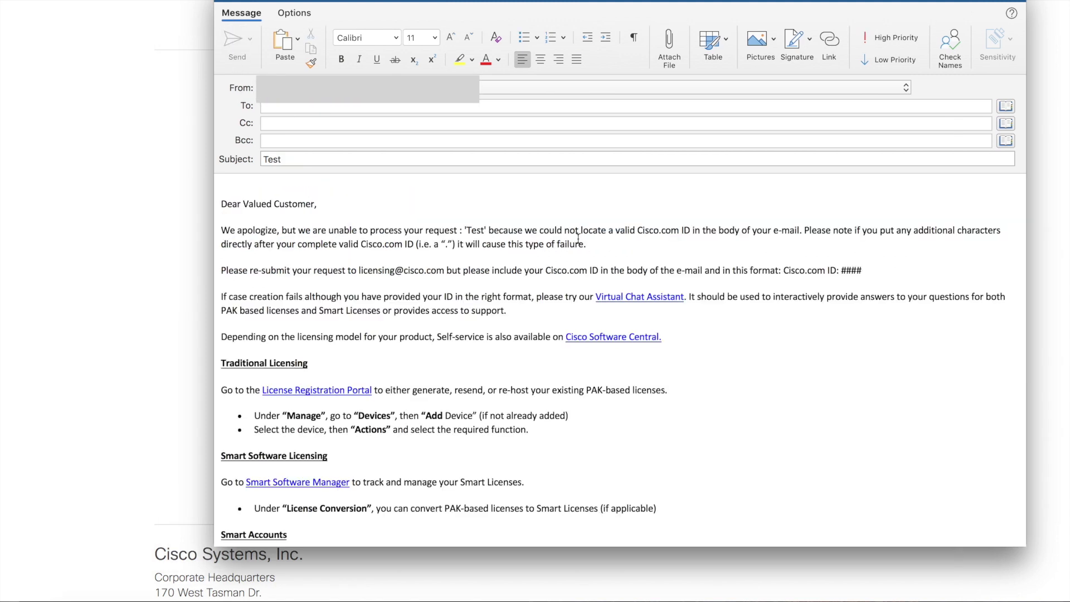
Step: Point out the 'Cisco.com ID: ####' format and the resubmit and chat assistant paragraphs in the reply
{"action": "scroll", "coordinate": [485, 261], "scroll_direction": "down", "scroll_amount": 2}
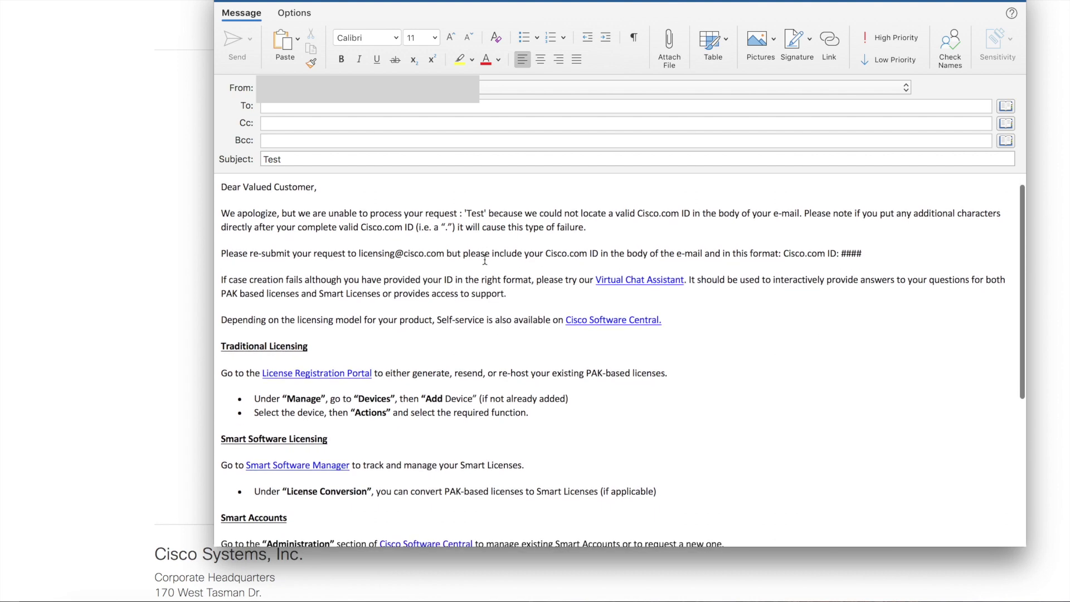
{"action": "scroll", "coordinate": [390, 229], "scroll_direction": "down", "scroll_amount": 1}
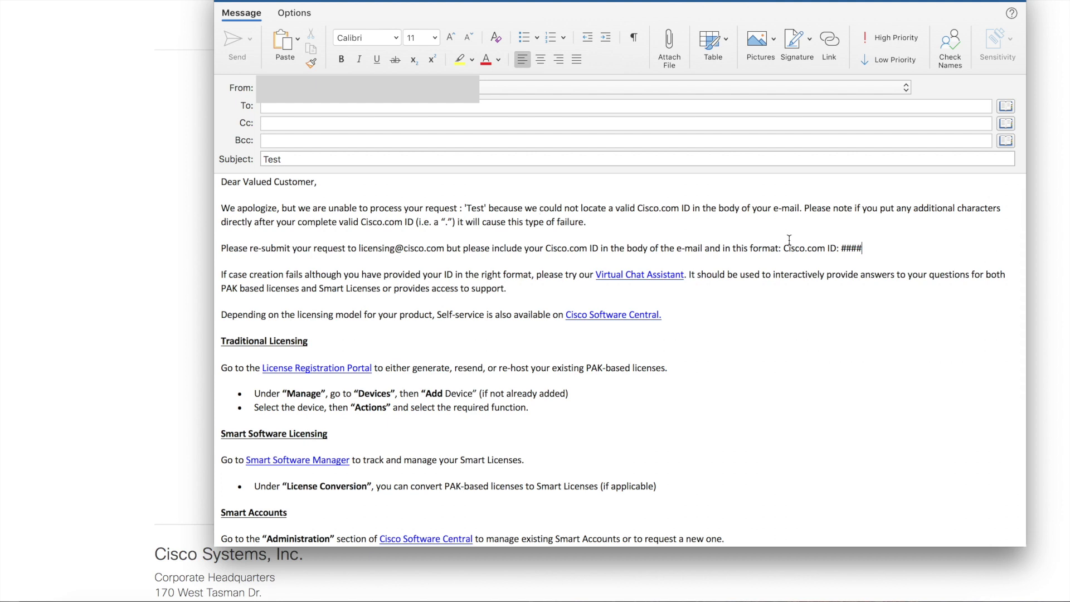
{"action": "left_click_drag", "start_coordinate": [366, 249], "coordinate": [511, 251]}
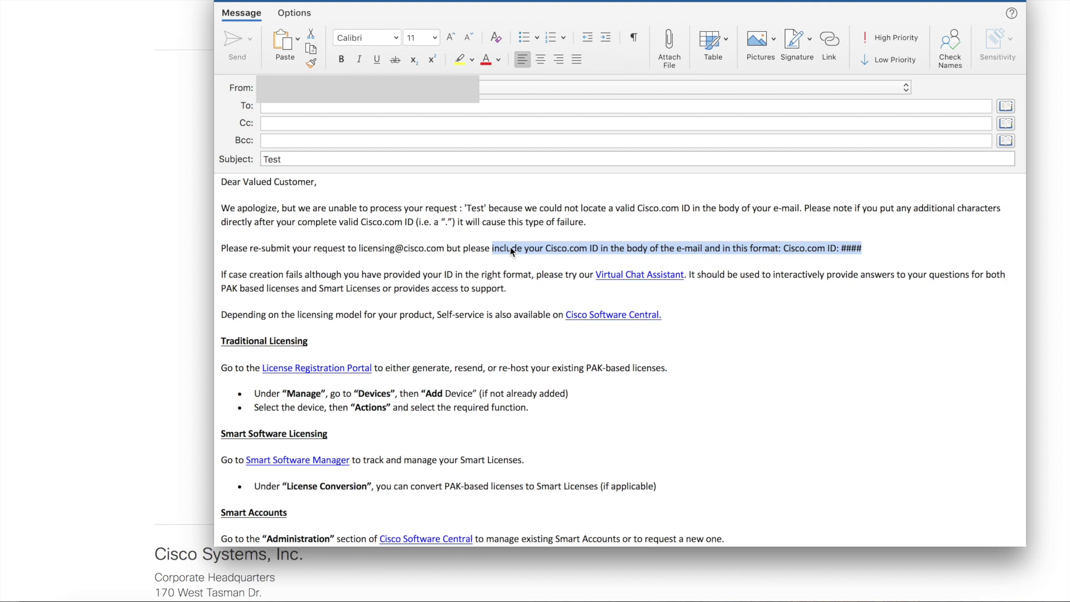
{"action": "left_click", "coordinate": [429, 248]}
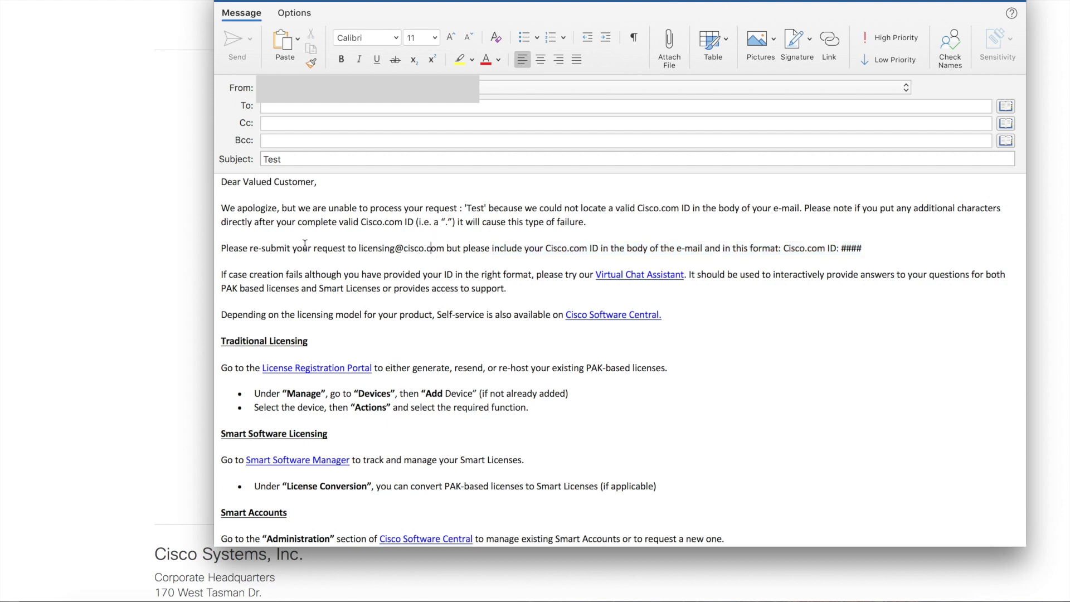
{"action": "left_click_drag", "start_coordinate": [261, 248], "coordinate": [508, 296]}
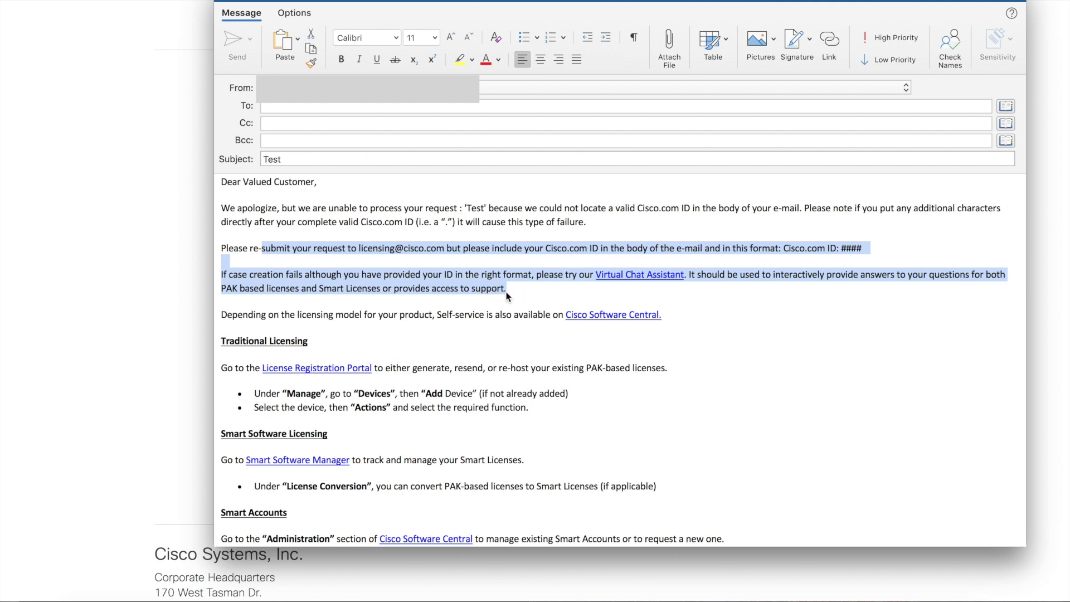
{"action": "left_click", "coordinate": [572, 295]}
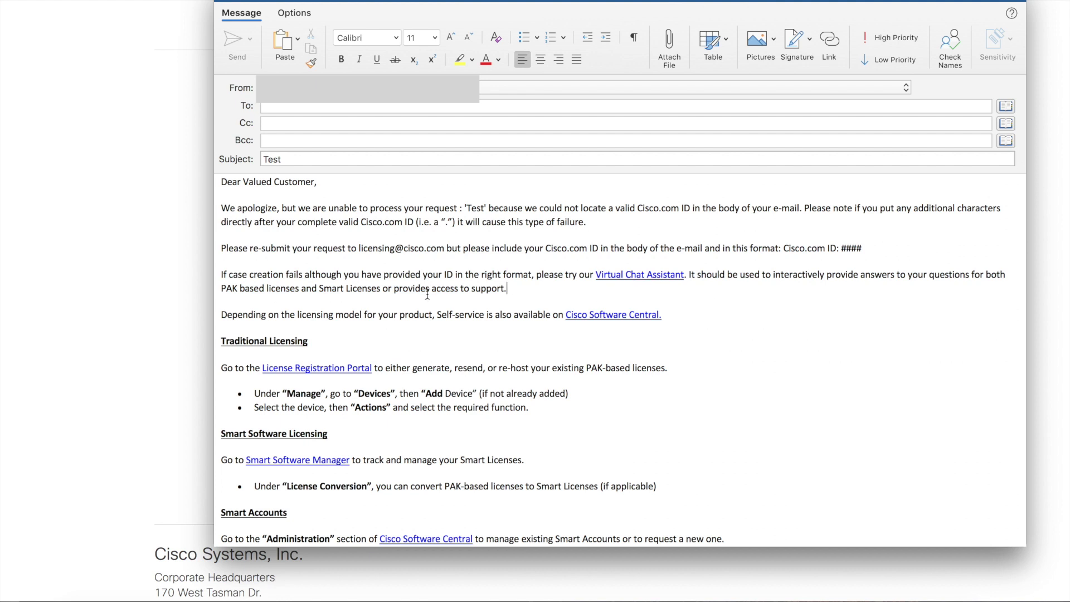
{"action": "scroll", "coordinate": [517, 306], "scroll_direction": "down", "scroll_amount": 2}
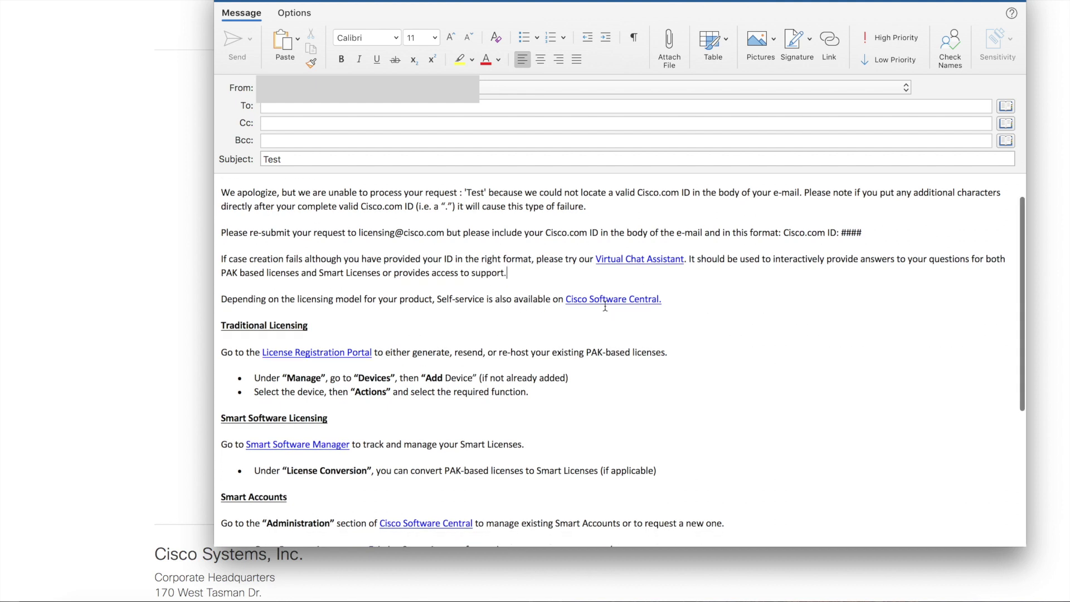
{"action": "scroll", "coordinate": [405, 331], "scroll_direction": "down", "scroll_amount": 5}
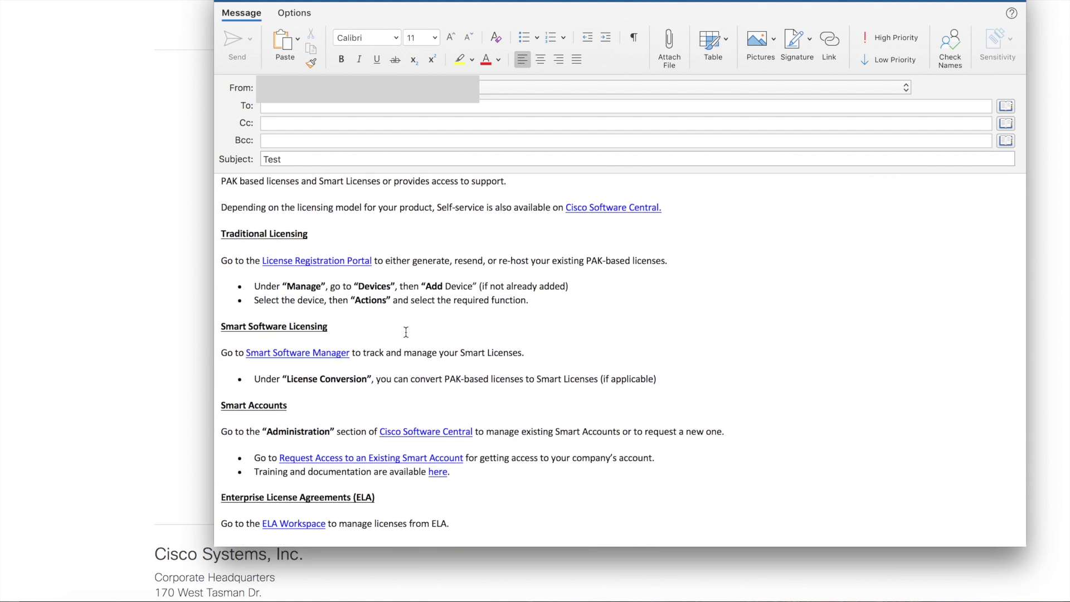
{"action": "scroll", "coordinate": [406, 332], "scroll_direction": "down", "scroll_amount": 5}
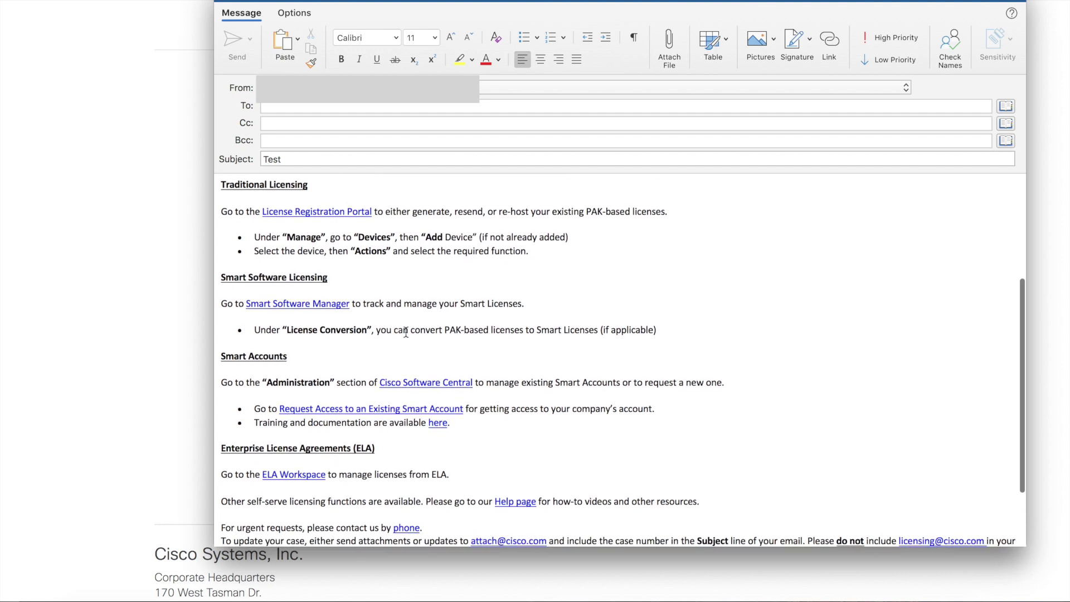
{"action": "scroll", "coordinate": [405, 332], "scroll_direction": "up", "scroll_amount": 3}
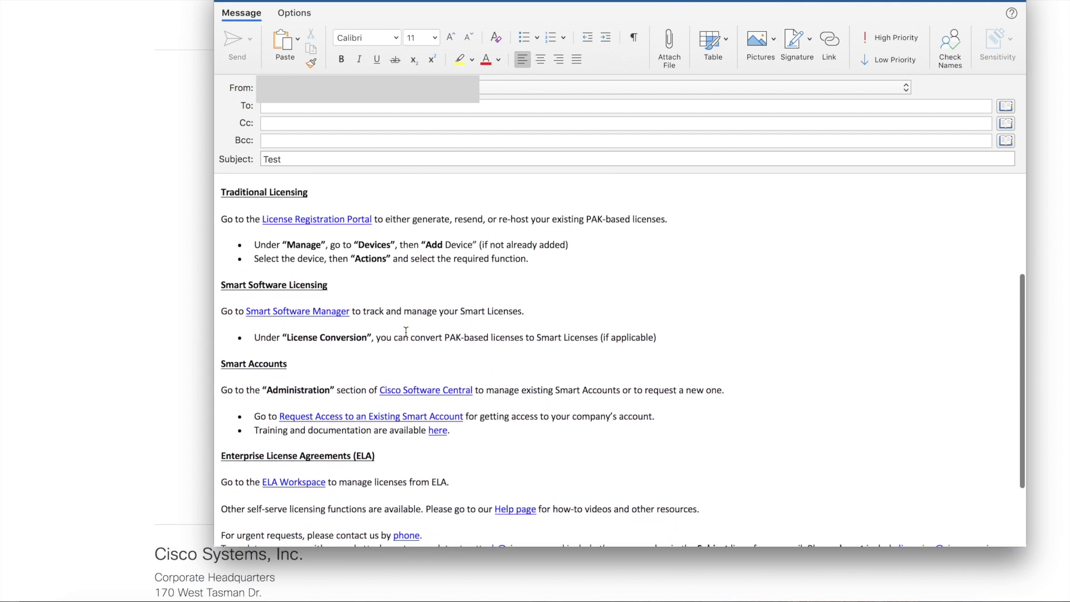
{"action": "left_click", "coordinate": [540, 272]}
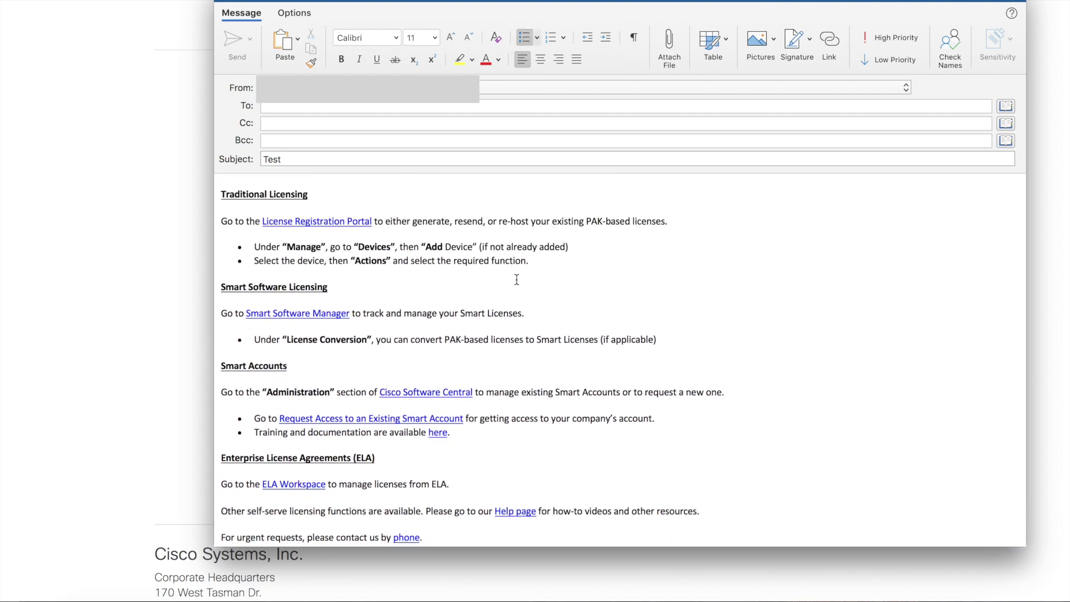
{"action": "scroll", "coordinate": [517, 280], "scroll_direction": "up", "scroll_amount": 5}
{"action": "scroll", "coordinate": [517, 280], "scroll_direction": "down", "scroll_amount": 8}
{"action": "scroll", "coordinate": [517, 280], "scroll_direction": "up", "scroll_amount": 10}
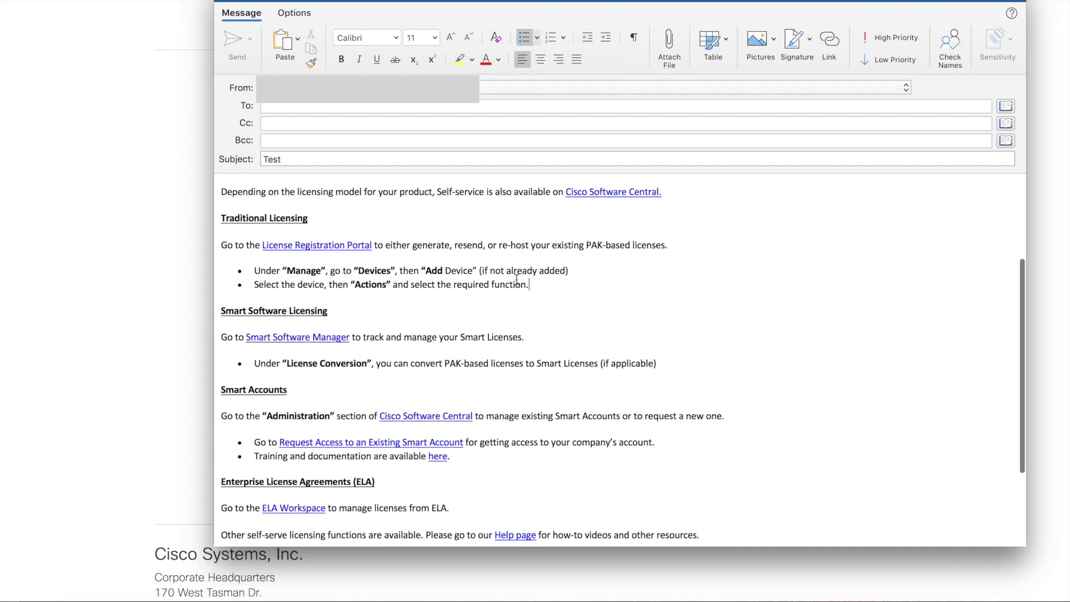
{"action": "scroll", "coordinate": [517, 279], "scroll_direction": "up", "scroll_amount": 2}
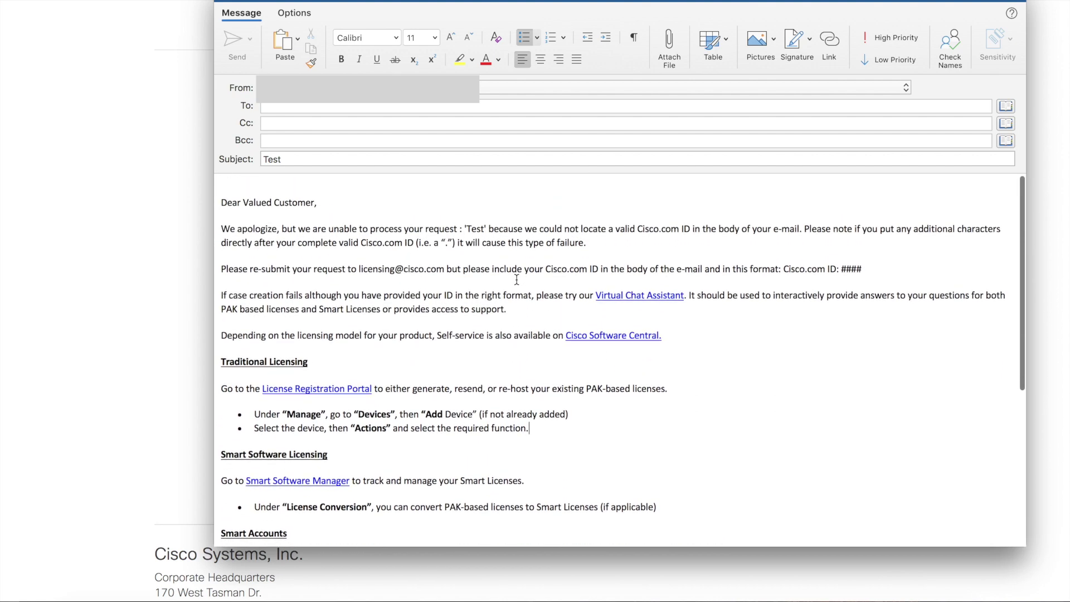
{"action": "scroll", "coordinate": [517, 279], "scroll_direction": "down", "scroll_amount": 10}
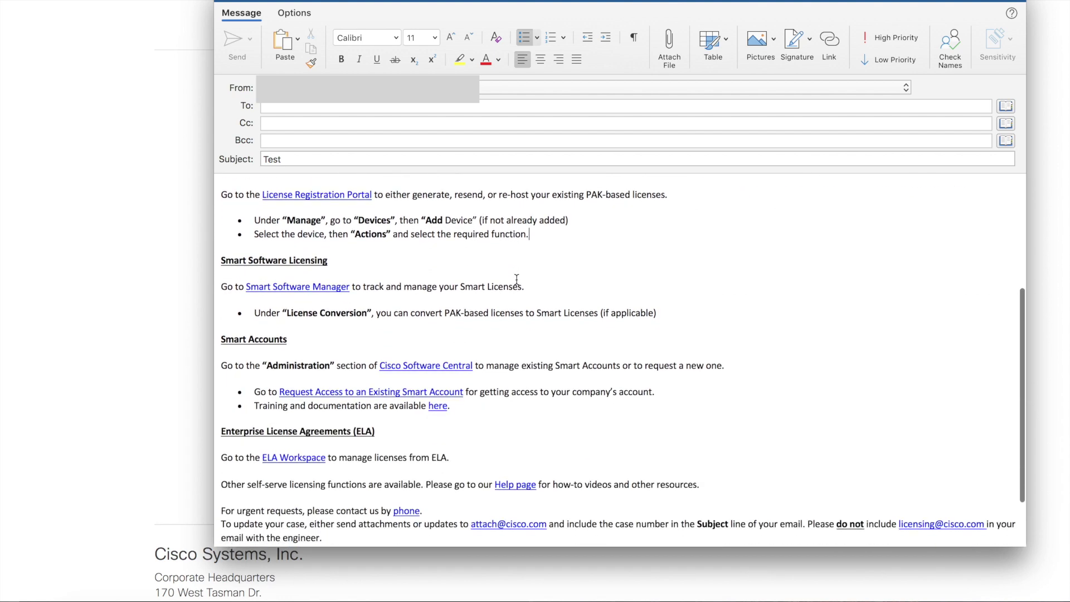
{"action": "scroll", "coordinate": [516, 279], "scroll_direction": "down", "scroll_amount": 4}
{"action": "scroll", "coordinate": [516, 279], "scroll_direction": "up", "scroll_amount": 14}
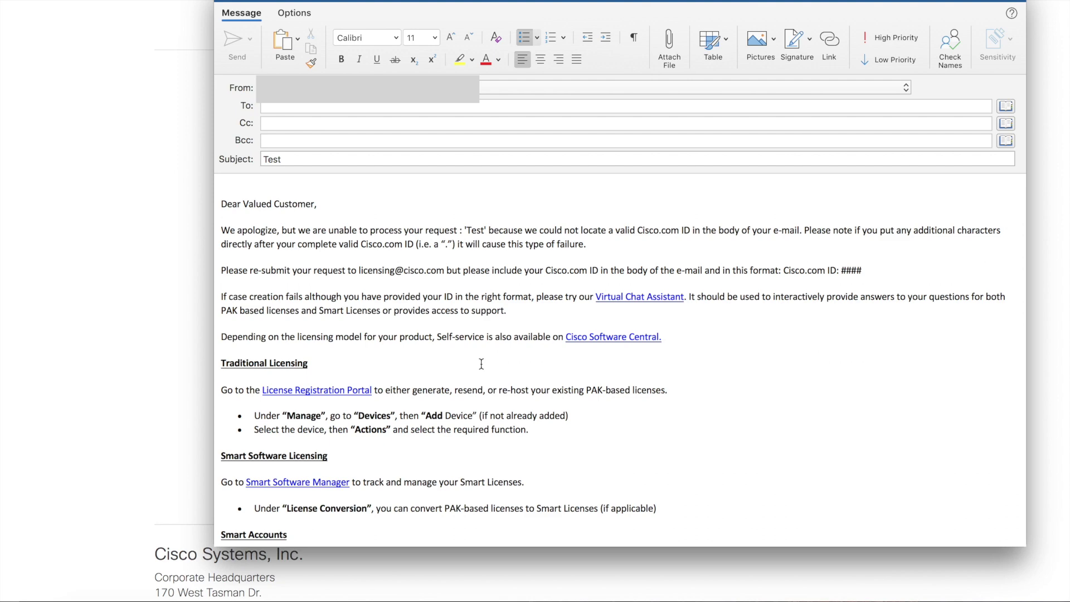
{"action": "scroll", "coordinate": [482, 364], "scroll_direction": "down", "scroll_amount": 9}
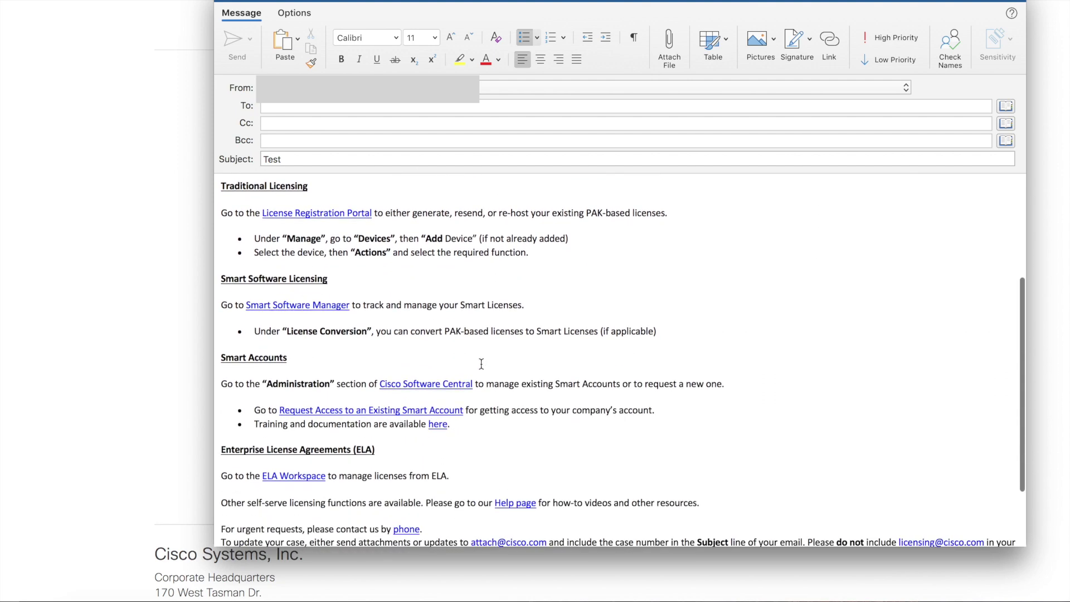
{"action": "scroll", "coordinate": [482, 364], "scroll_direction": "down", "scroll_amount": 5}
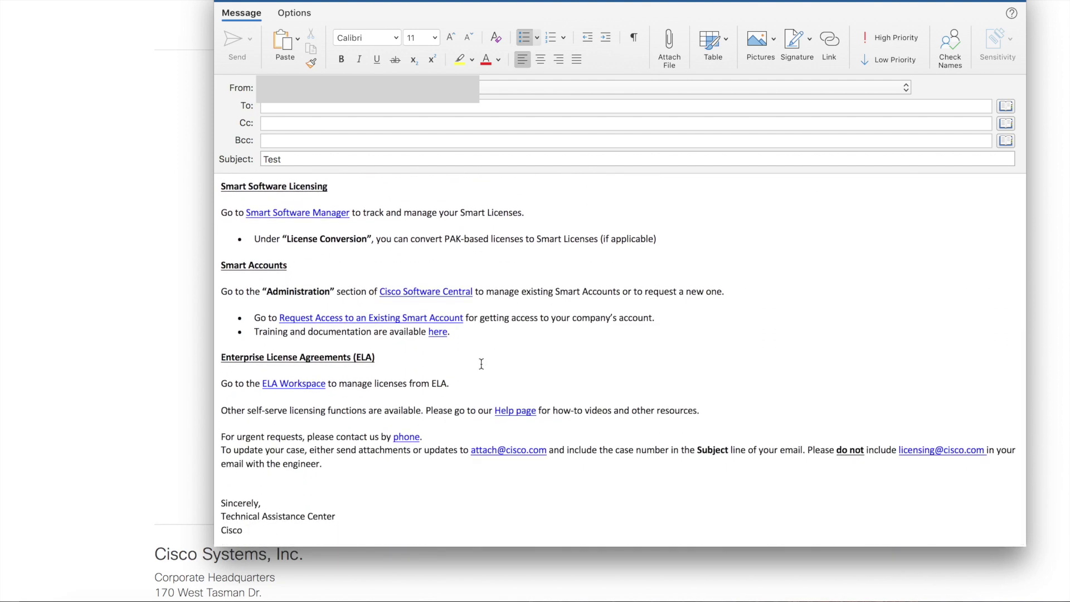
{"action": "scroll", "coordinate": [481, 364], "scroll_direction": "up", "scroll_amount": 14}
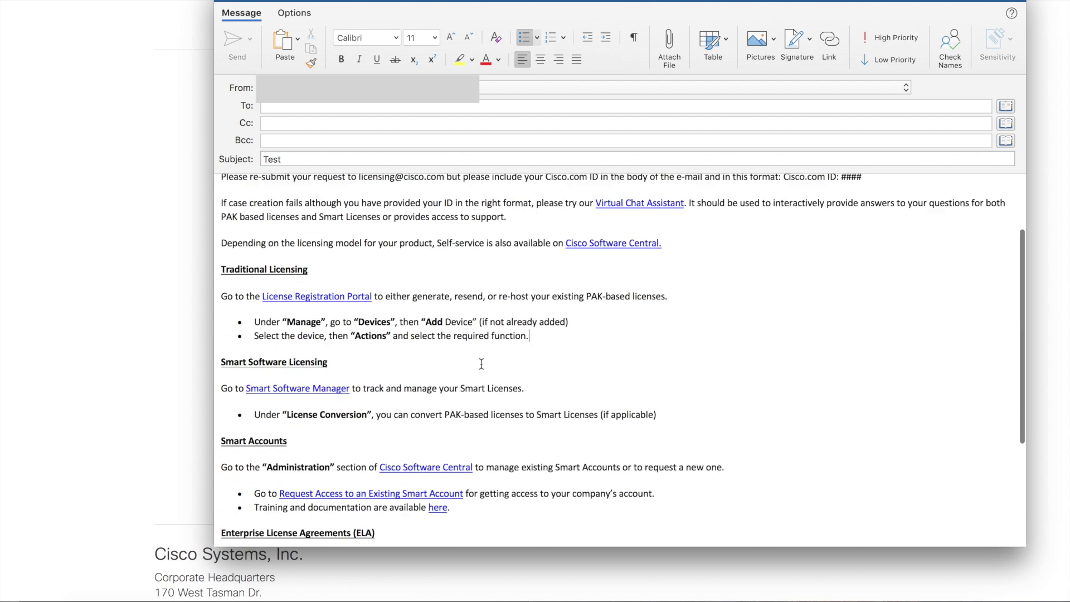